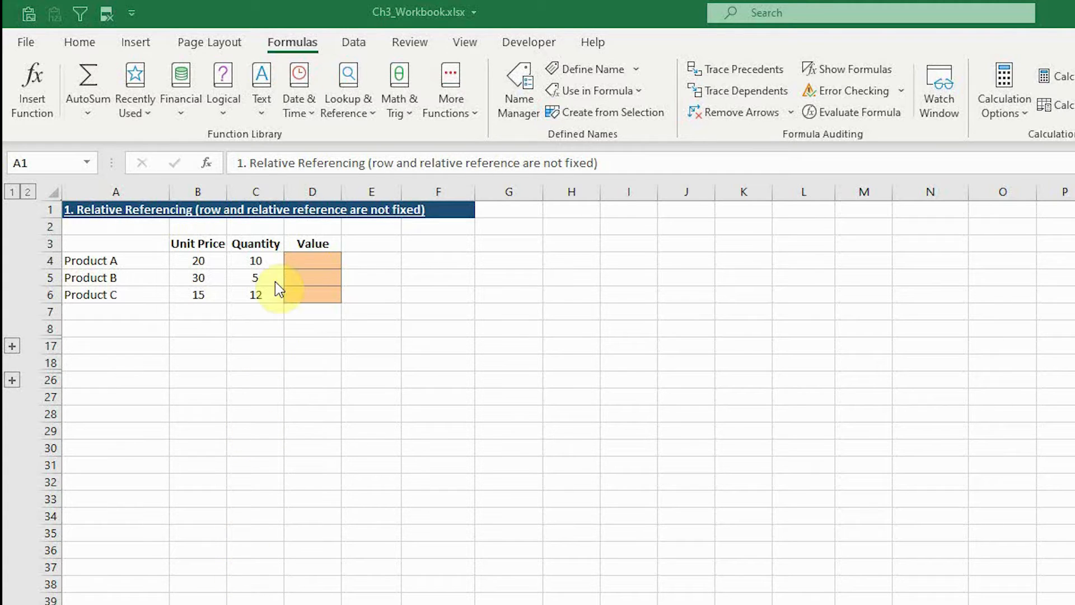
Step: Calculate Product A's value in D4 with the formula =B4*C4 and fill it down through D6
{"action": "left_click", "coordinate": [320, 263]}
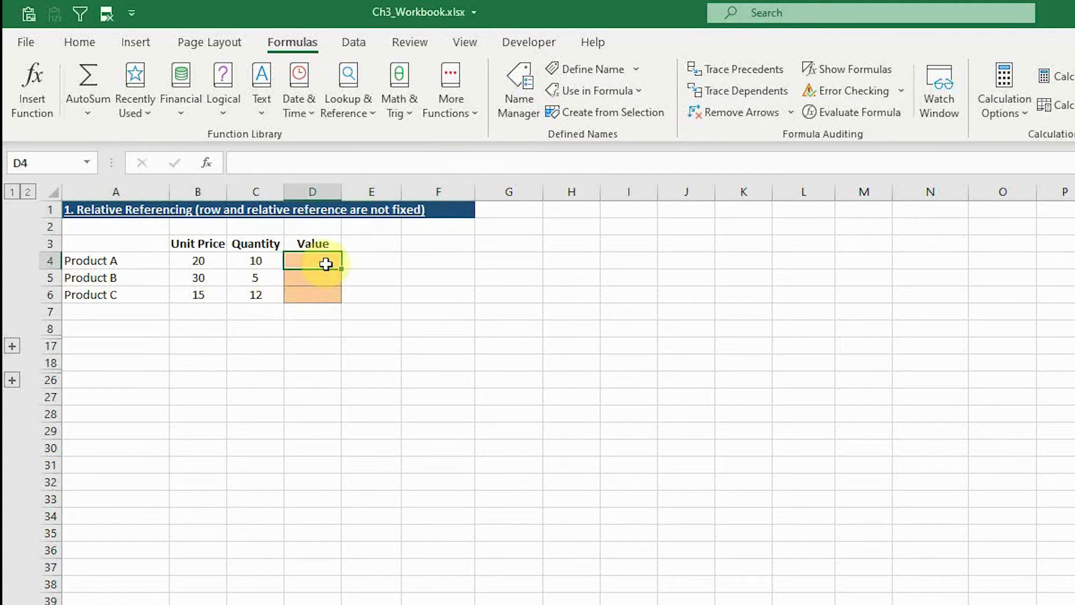
{"action": "type", "text": "="}
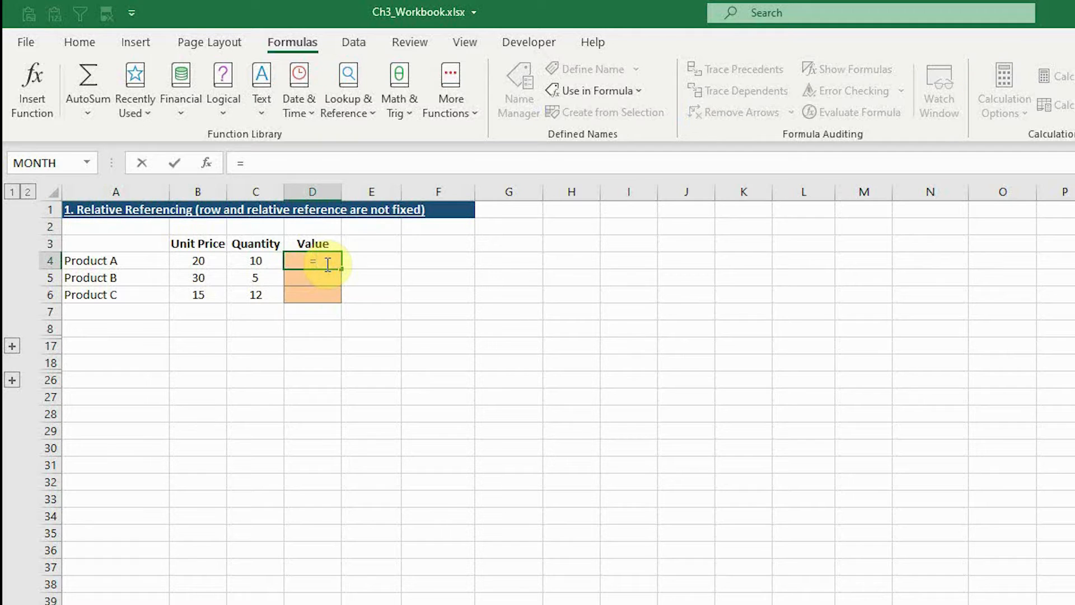
{"action": "left_click", "coordinate": [196, 259]}
{"action": "type", "text": "*"}
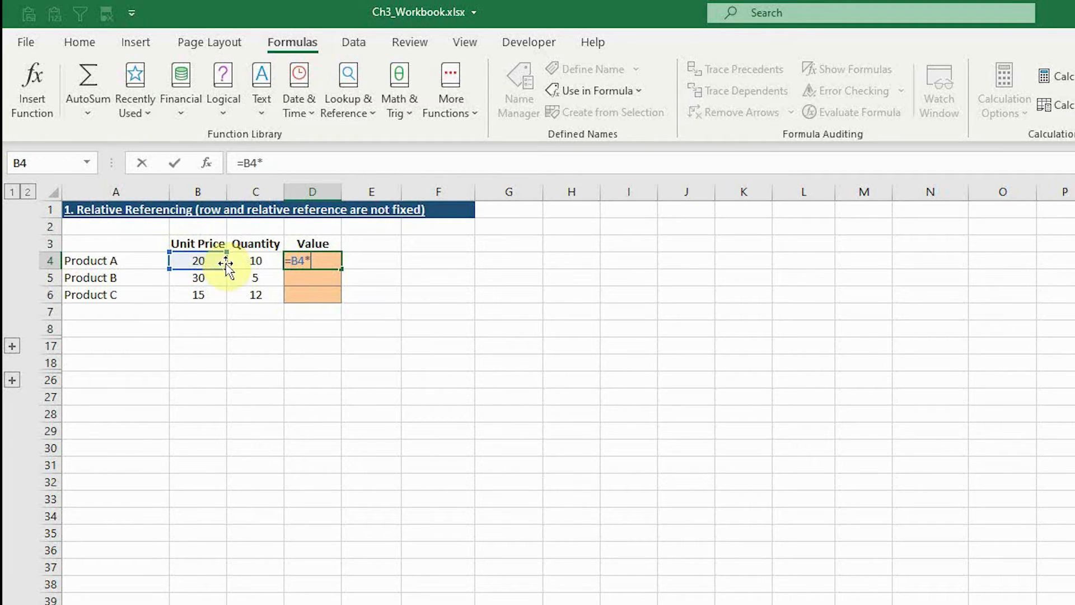
{"action": "left_click", "coordinate": [246, 261]}
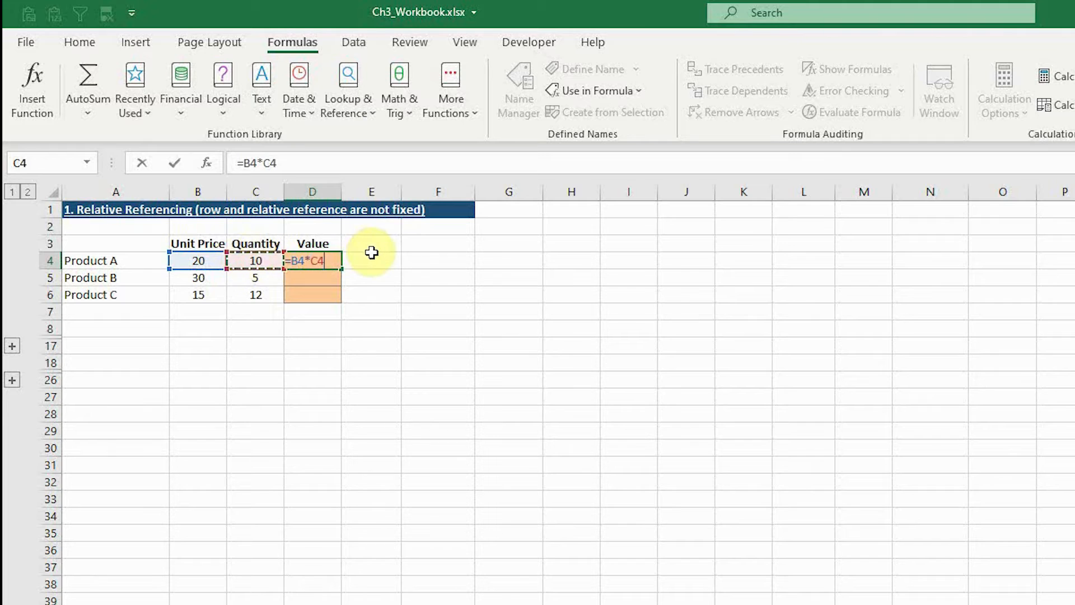
{"action": "key", "text": "Return"}
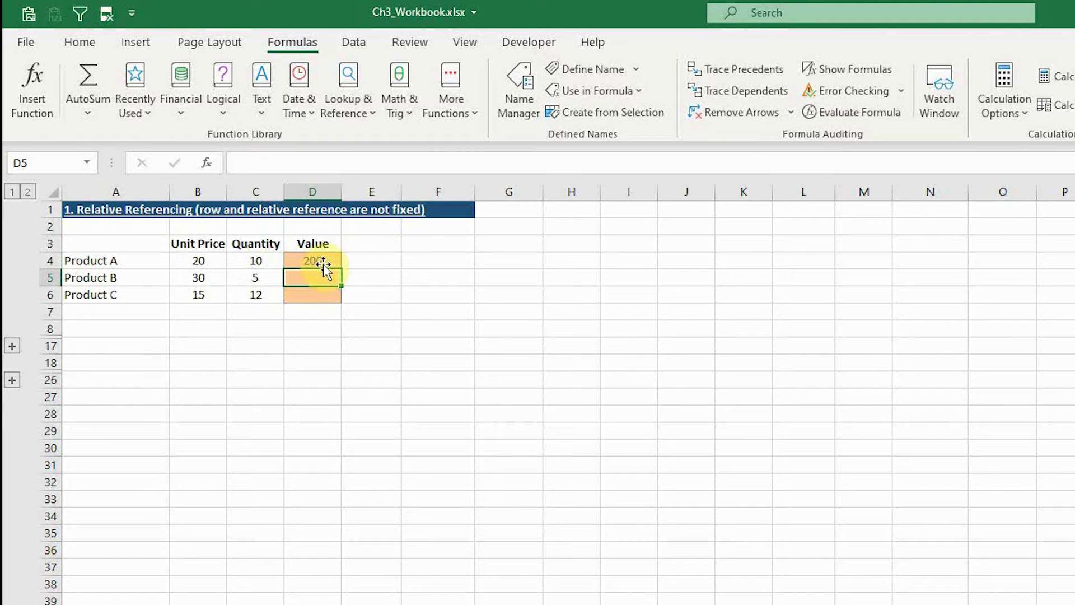
{"action": "left_click", "coordinate": [303, 260]}
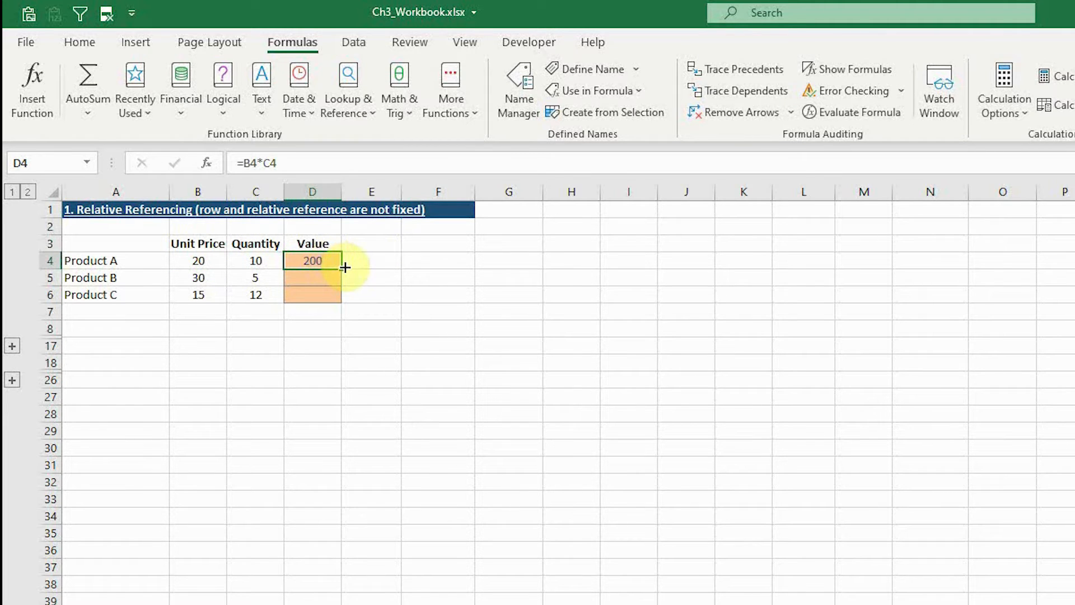
{"action": "double_click", "coordinate": [342, 269]}
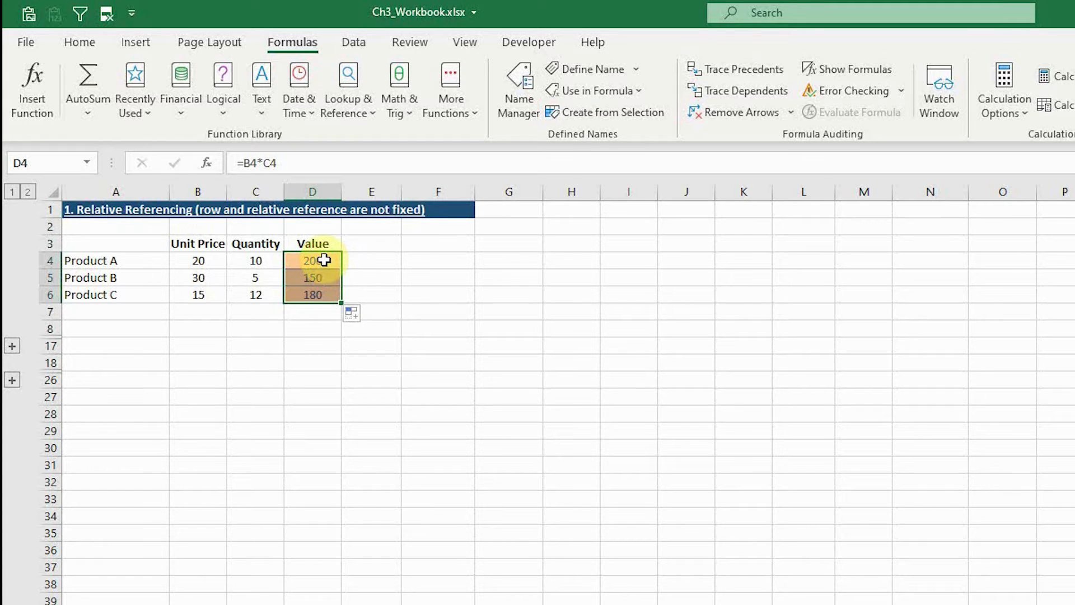
Step: Examine the cell references in the Value formulas of D4, D5 and D6 one after another
{"action": "double_click", "coordinate": [324, 260]}
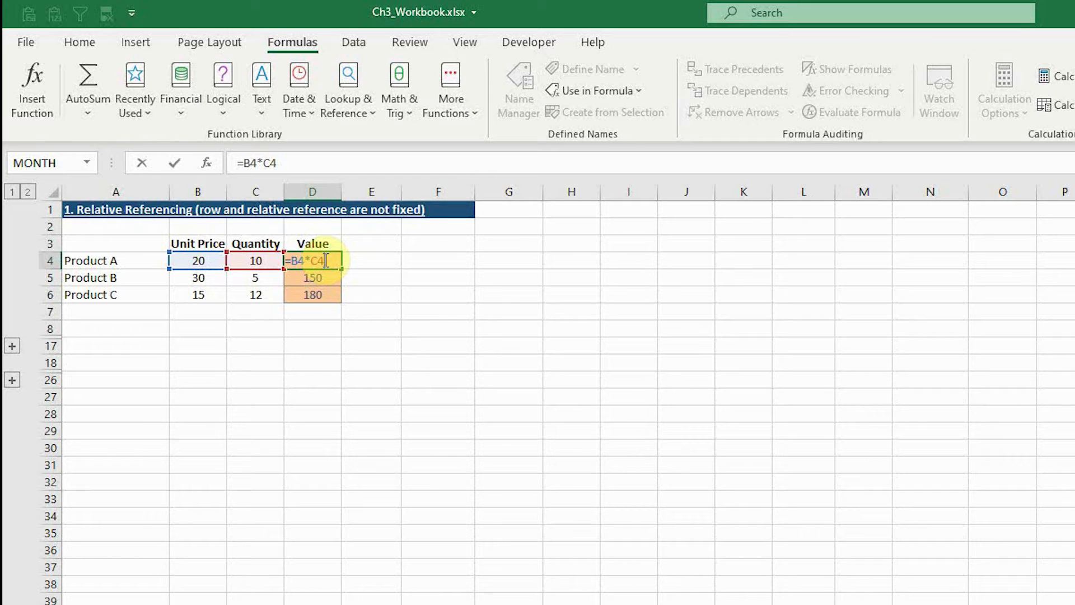
{"action": "left_click", "coordinate": [325, 276]}
{"action": "double_click", "coordinate": [328, 278]}
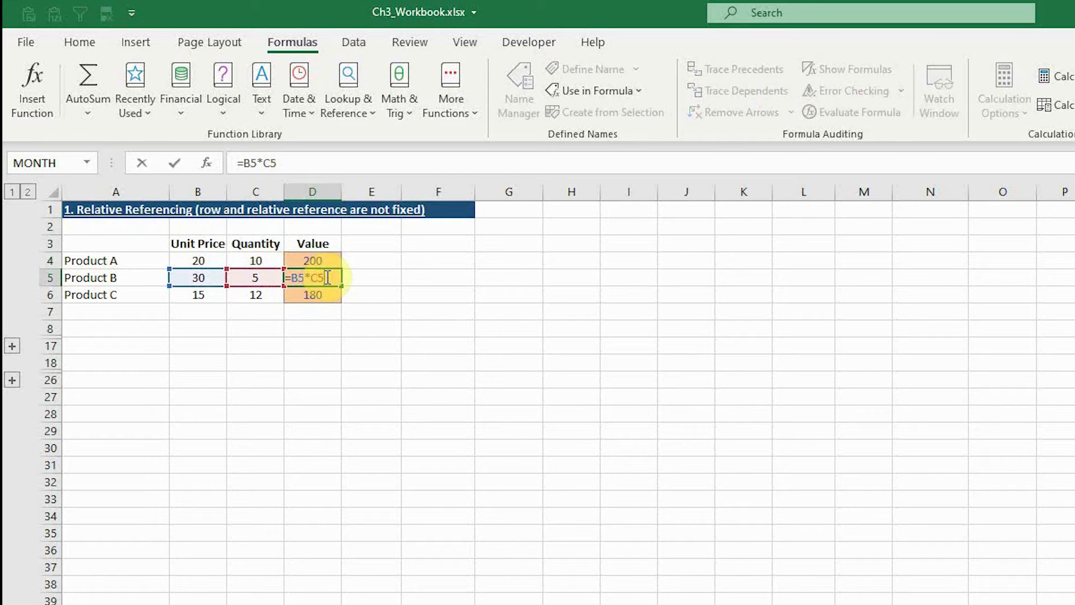
{"action": "double_click", "coordinate": [327, 293]}
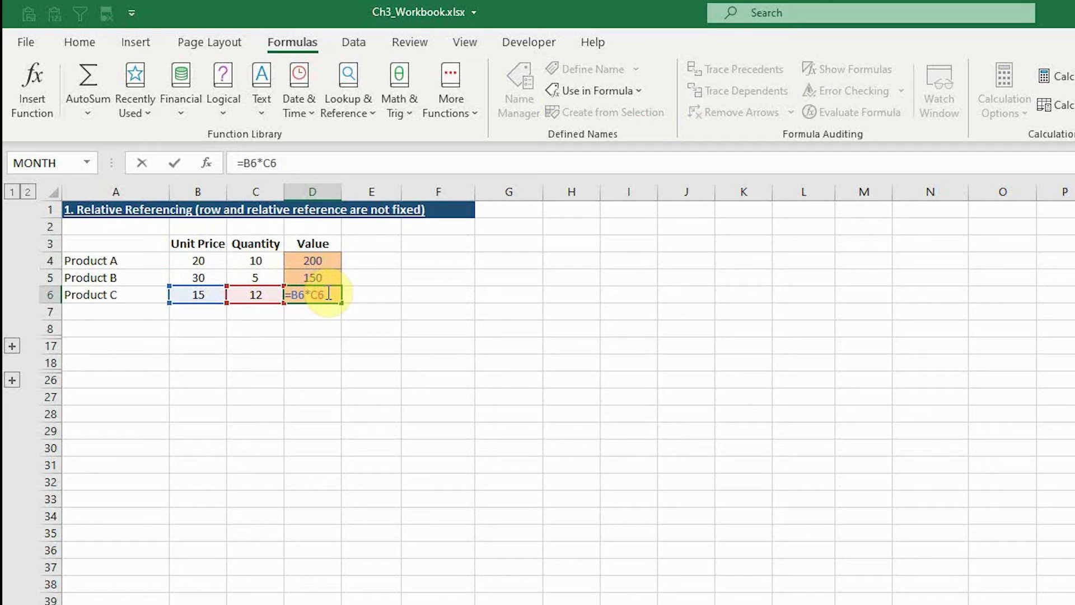
{"action": "left_click", "coordinate": [325, 329]}
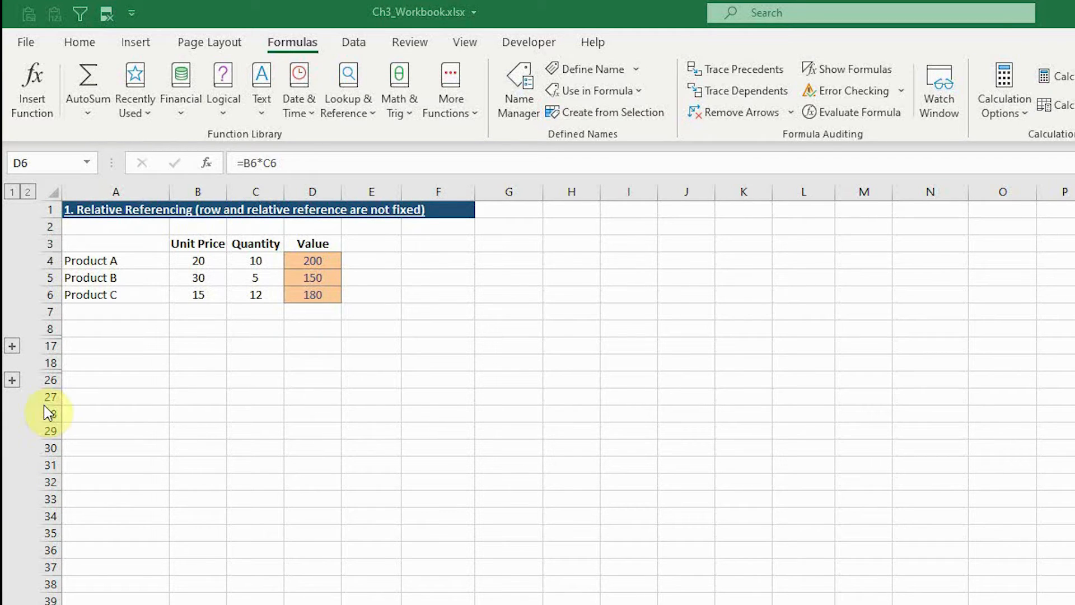
Step: Expand the collapsed Absolute Reference section and enter the tax formula =D12*D16 for Product A in E12
{"action": "left_click", "coordinate": [13, 347]}
{"action": "left_click", "coordinate": [13, 346]}
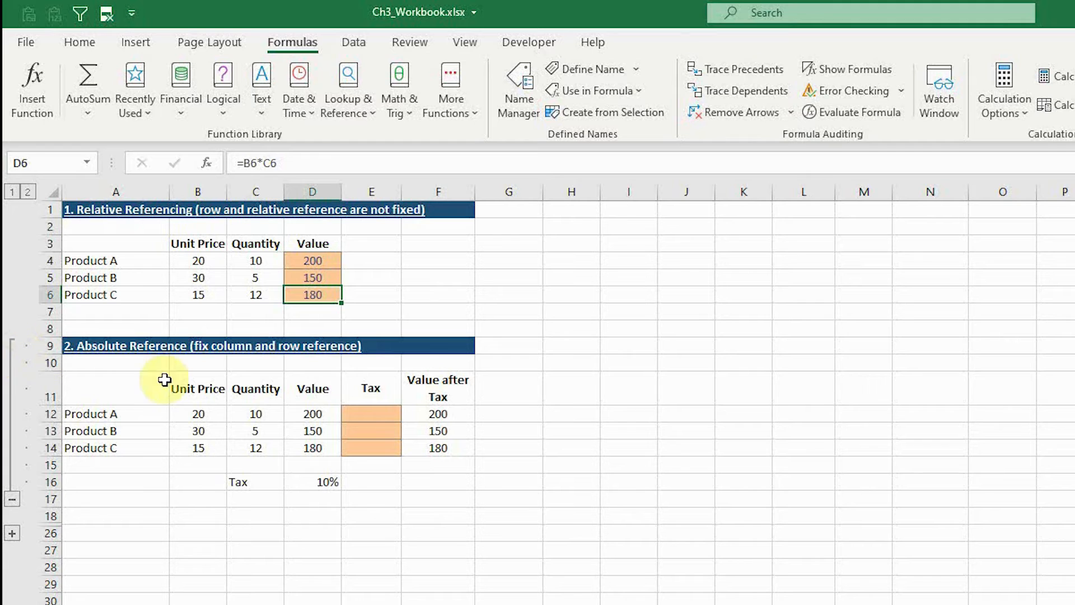
{"action": "left_click", "coordinate": [360, 415]}
{"action": "type", "text": "="}
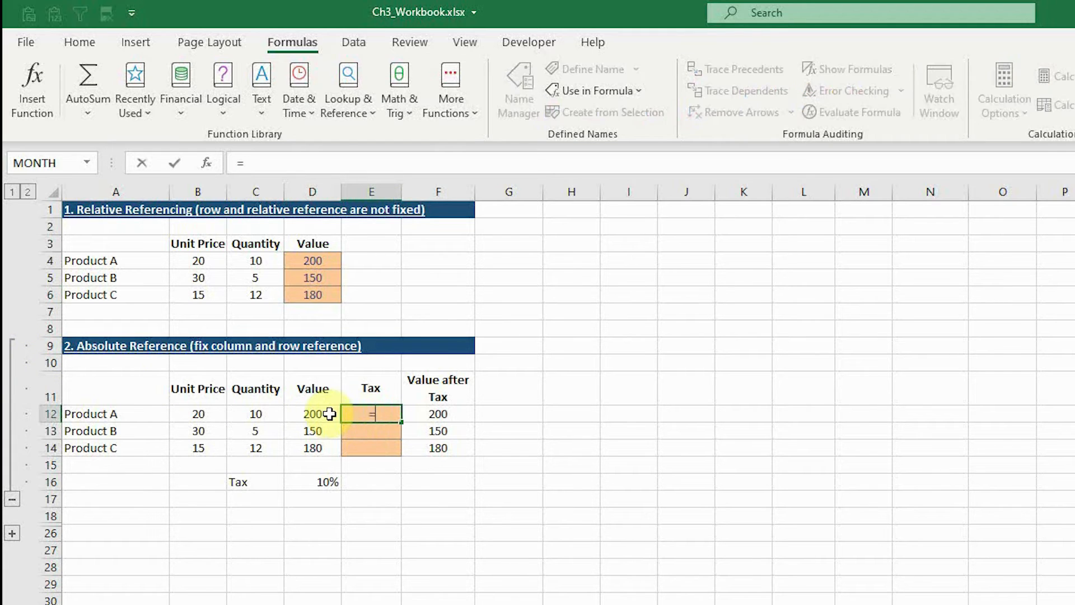
{"action": "left_click", "coordinate": [322, 413]}
{"action": "type", "text": "*"}
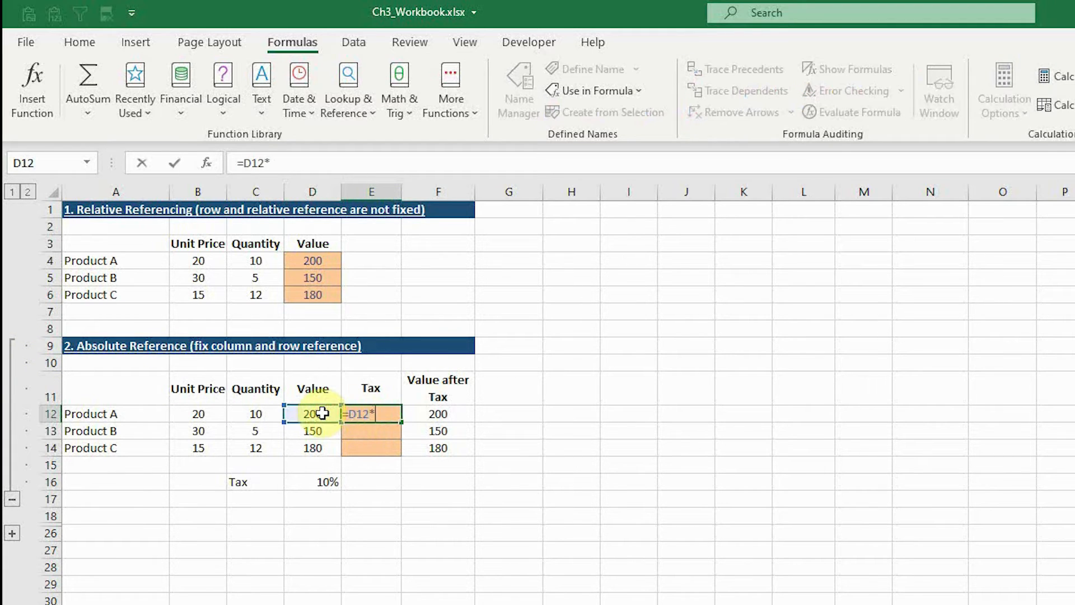
{"action": "left_click", "coordinate": [322, 482]}
{"action": "key", "text": "Return"}
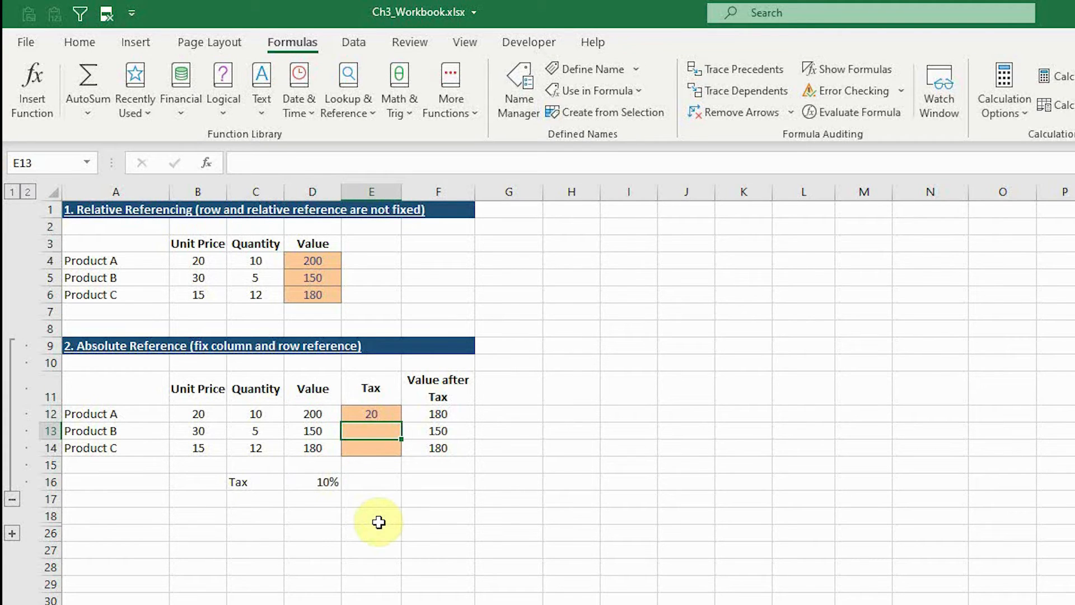
Step: Copy the relative tax formula from E12 into E13 and E14 for Products B and C
{"action": "key", "text": "Up"}
{"action": "key", "text": "ctrl+c"}
{"action": "key", "text": "Down"}
{"action": "key", "text": "ctrl+v"}
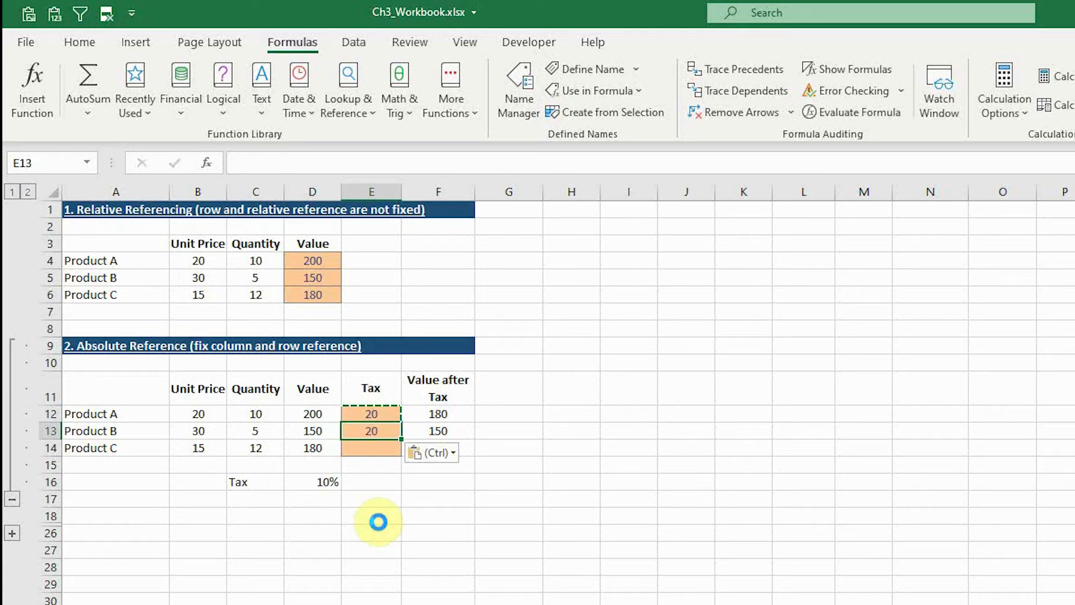
{"action": "key", "text": "Down"}
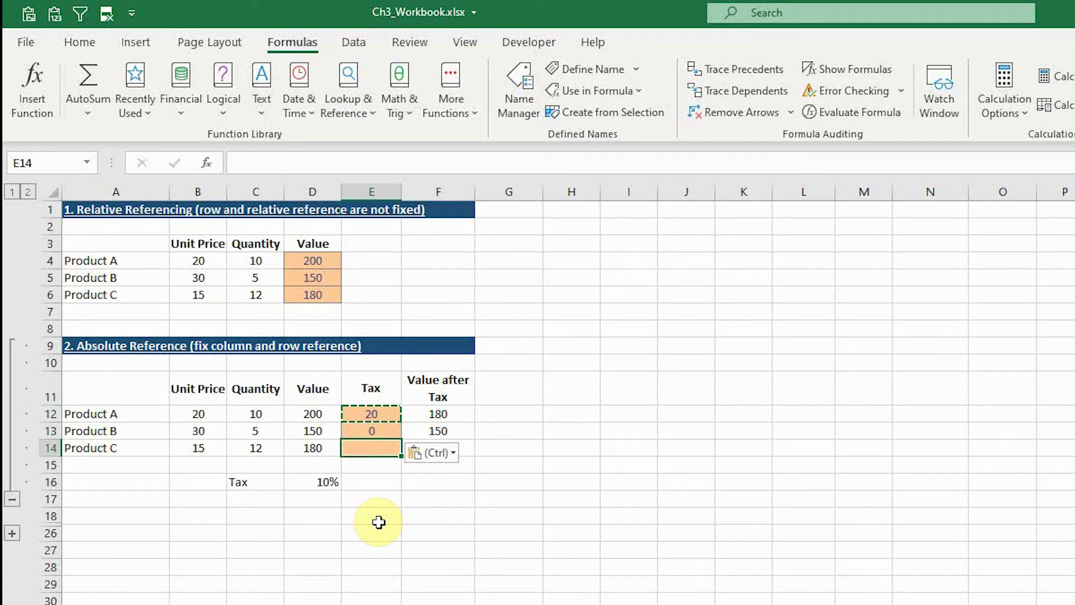
{"action": "key", "text": "ctrl+v"}
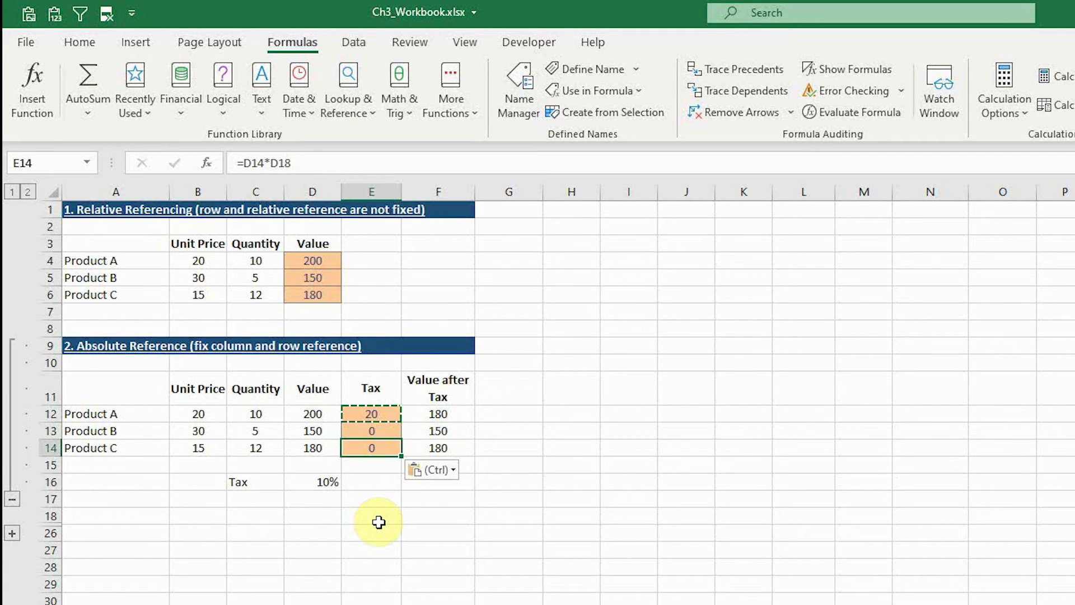
Step: Examine which cells the copied tax formulas in E13 and E14 refer to
{"action": "key", "text": "Up"}
{"action": "key", "text": "Up"}
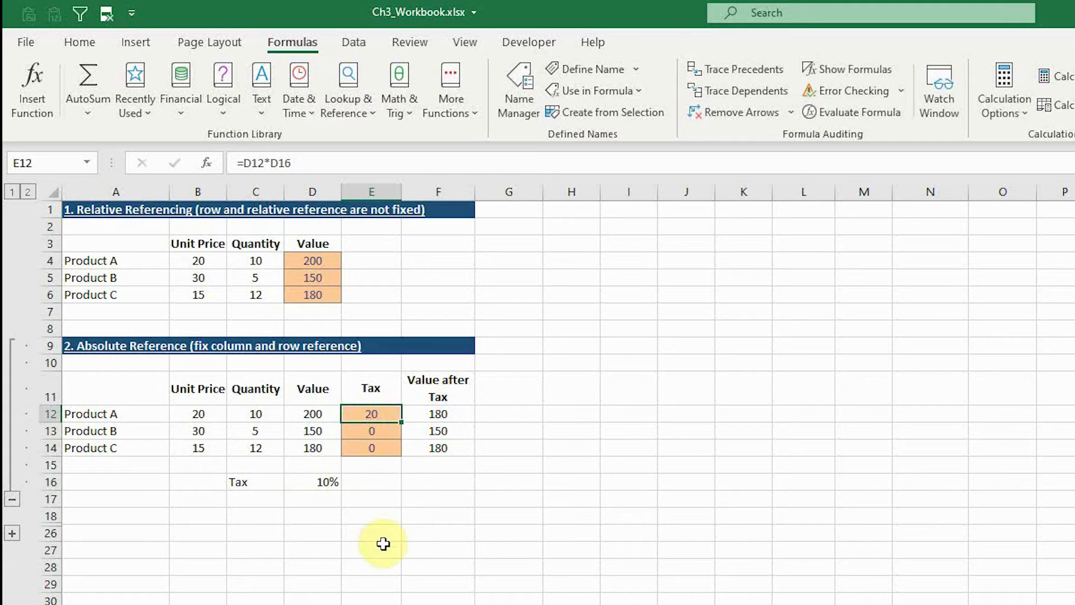
{"action": "double_click", "coordinate": [378, 435]}
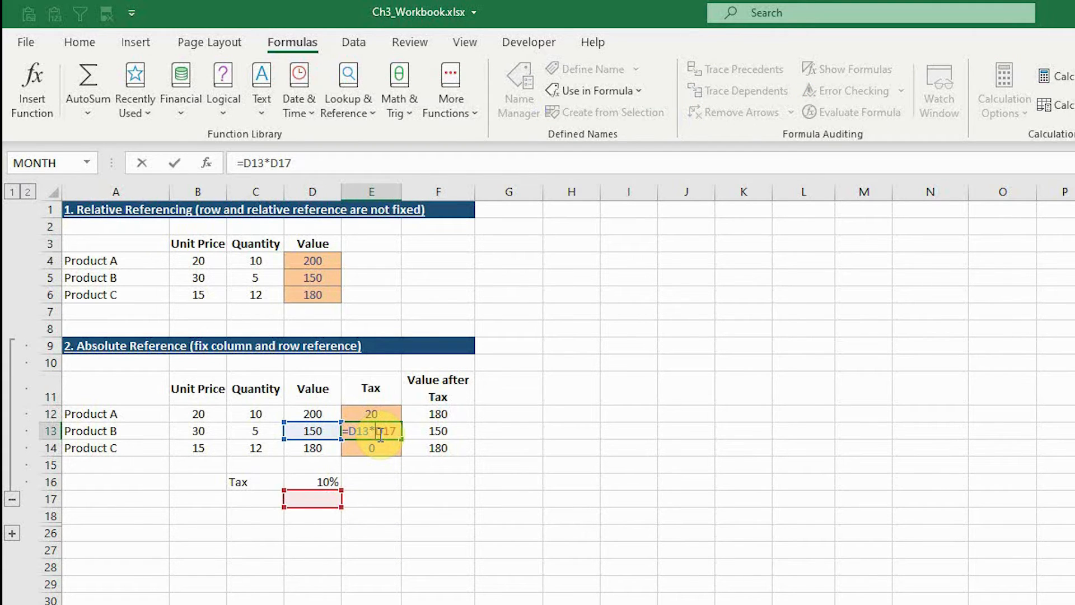
{"action": "key", "text": "Escape"}
{"action": "left_click", "coordinate": [378, 447]}
{"action": "double_click", "coordinate": [381, 448]}
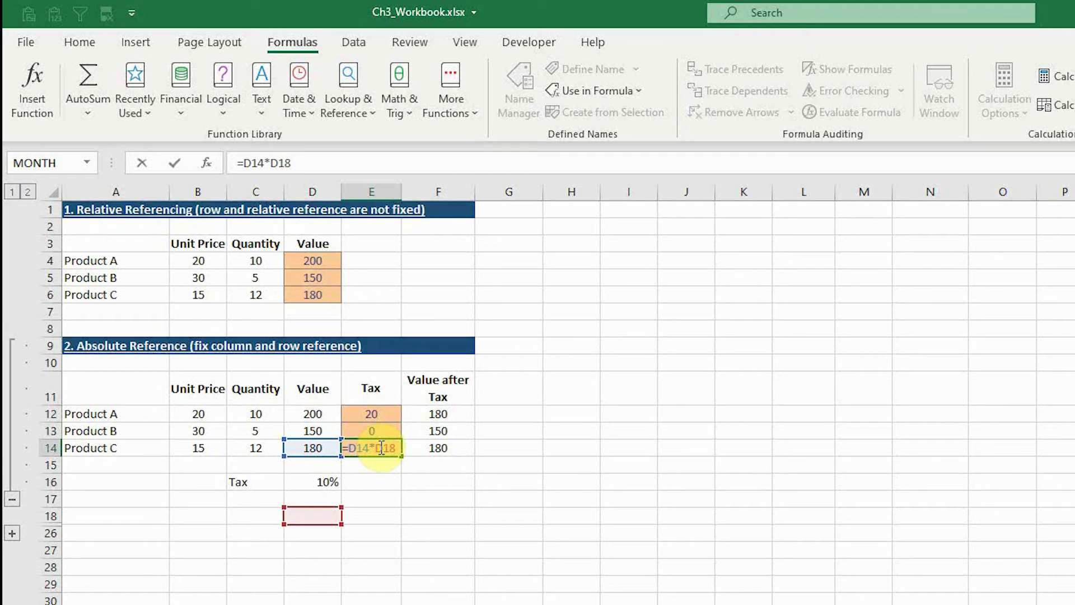
{"action": "key", "text": "Escape"}
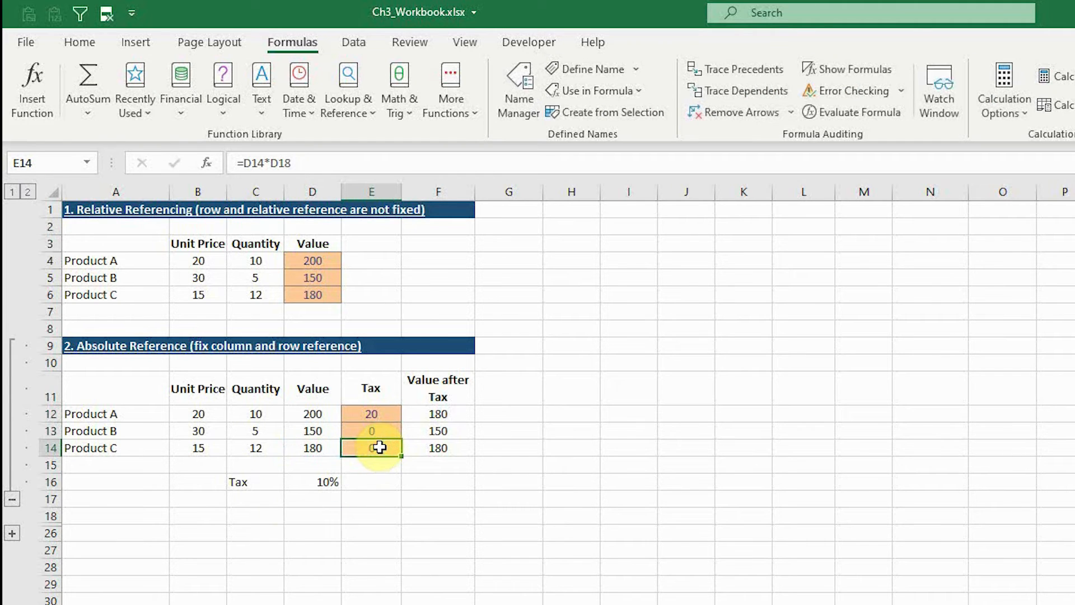
Step: Cycle the D16 reference in E12 through its reference types and make it absolute, giving =D12*$D$16
{"action": "left_click", "coordinate": [383, 415]}
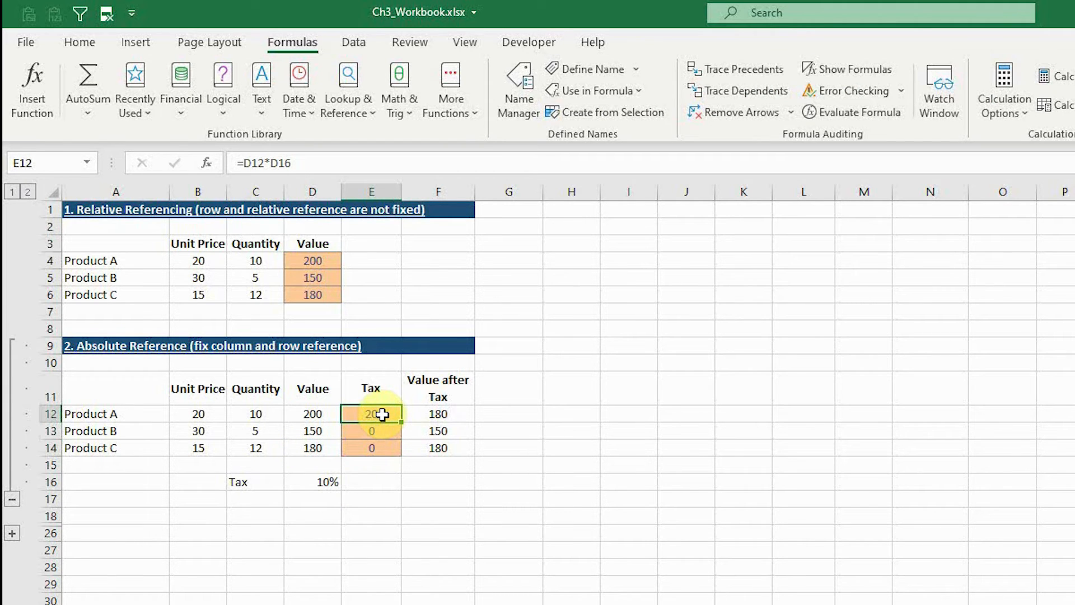
{"action": "left_click", "coordinate": [280, 162]}
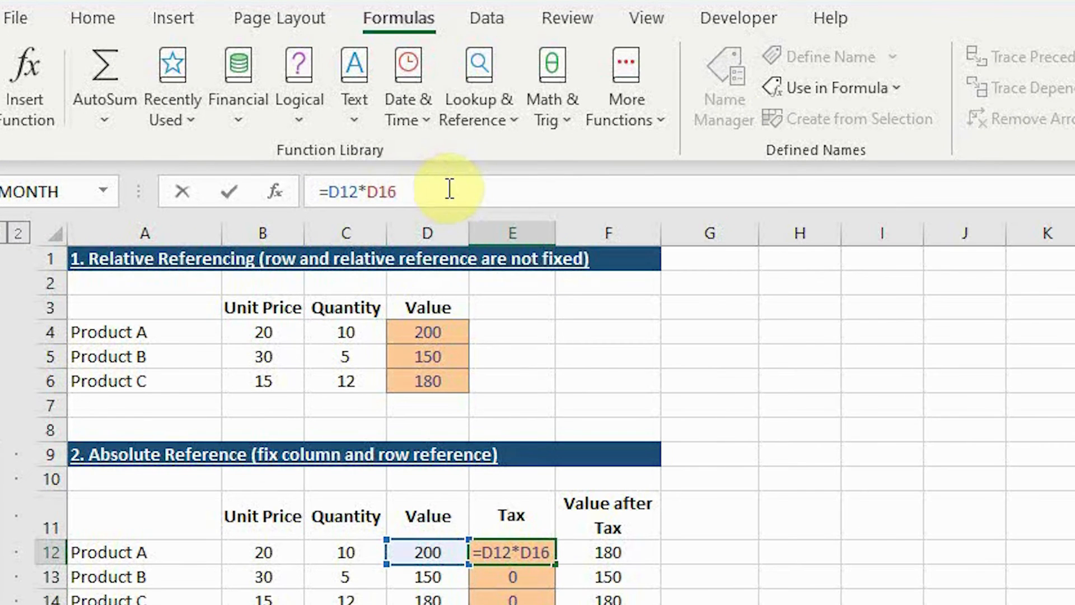
{"action": "key", "text": "F4"}
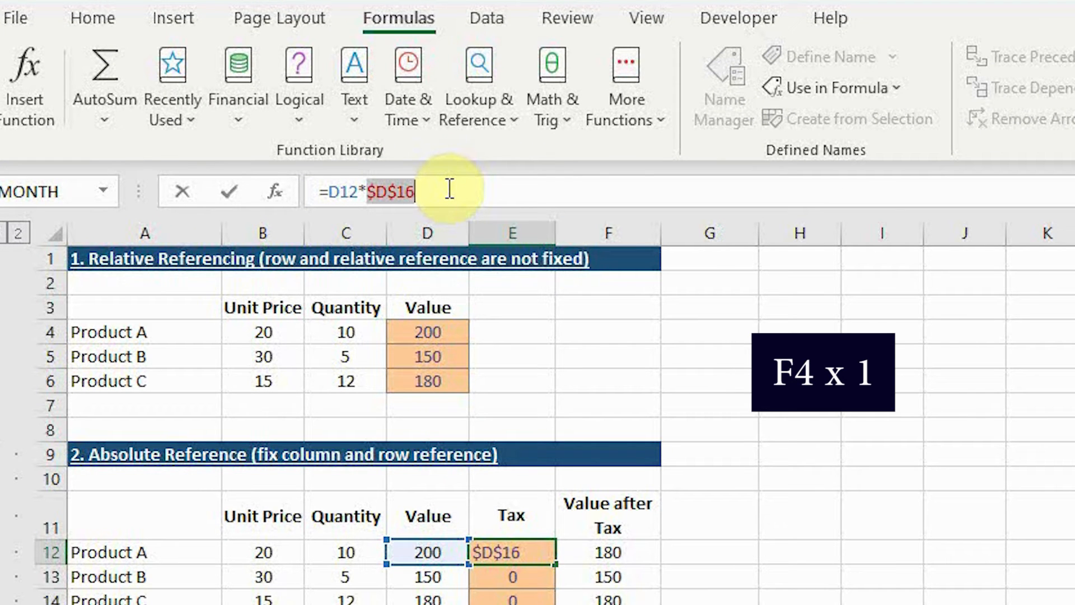
{"action": "key", "text": "F4"}
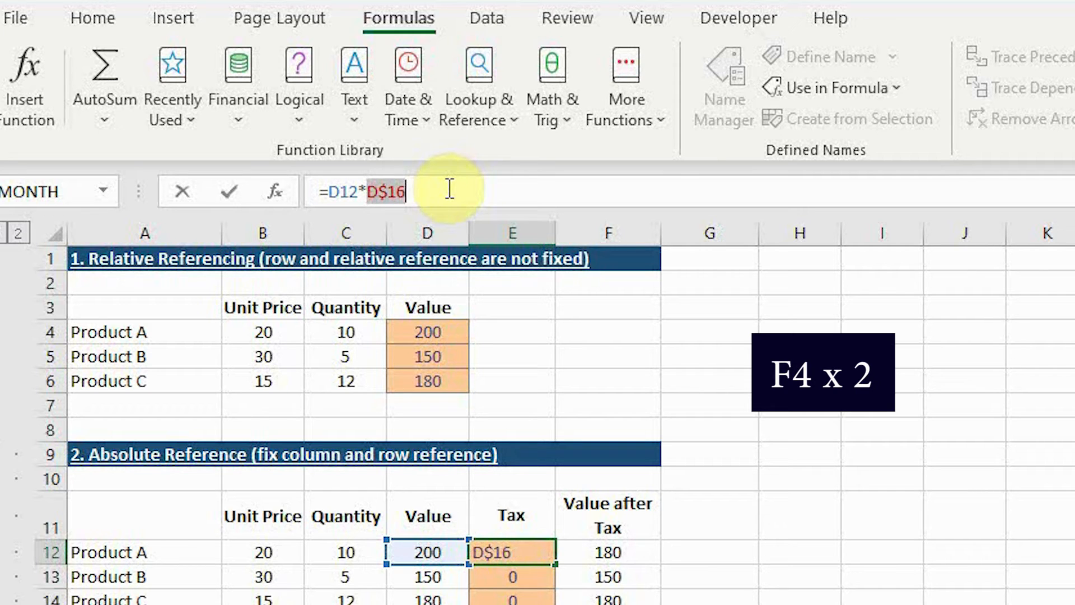
{"action": "key", "text": "F4"}
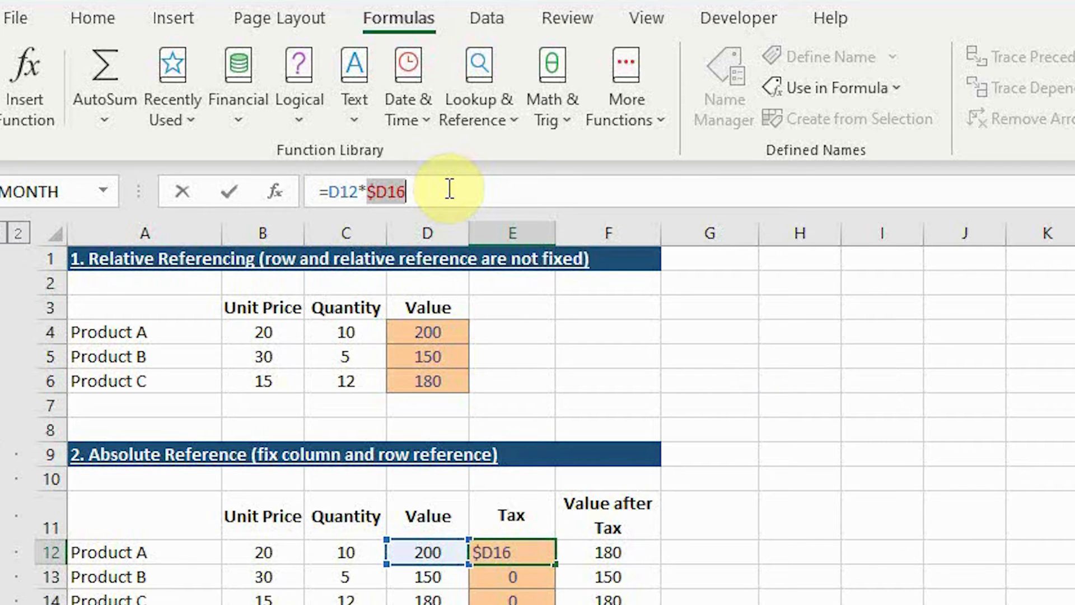
{"action": "key", "text": "F4"}
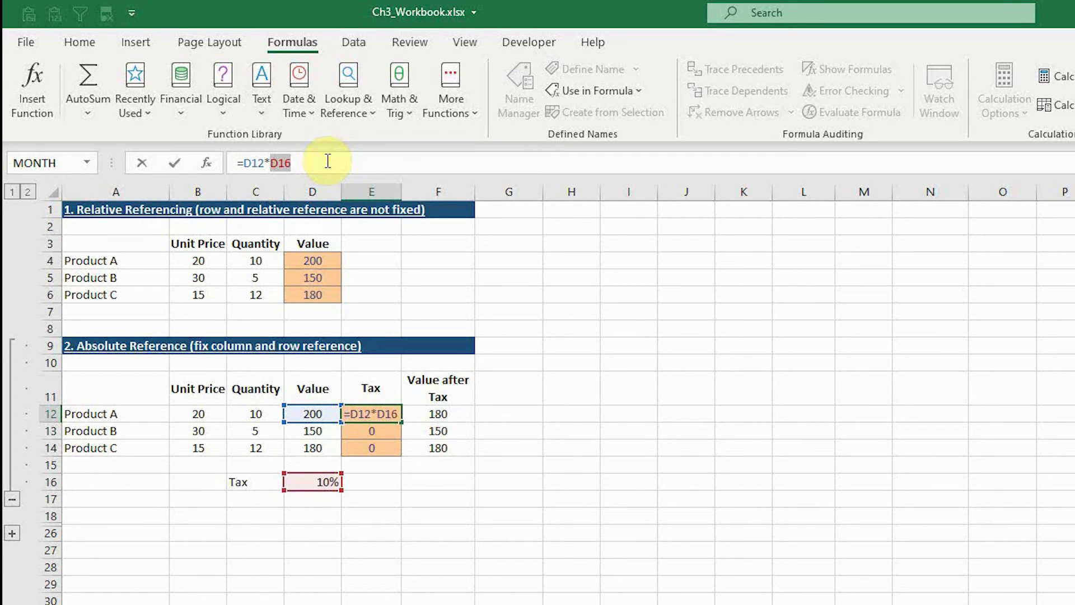
{"action": "key", "text": "F4"}
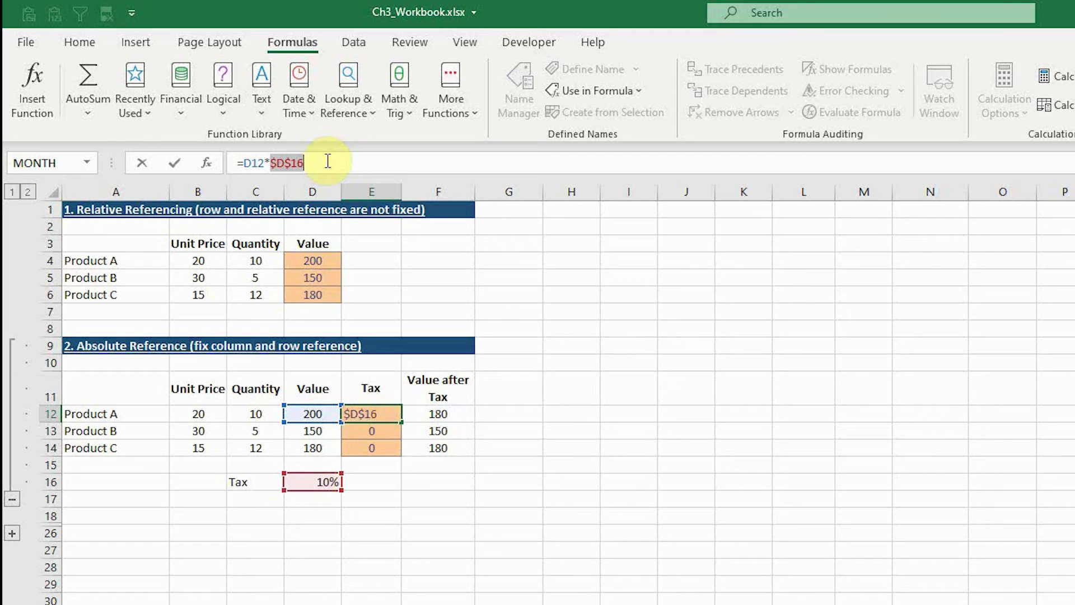
{"action": "key", "text": "Return"}
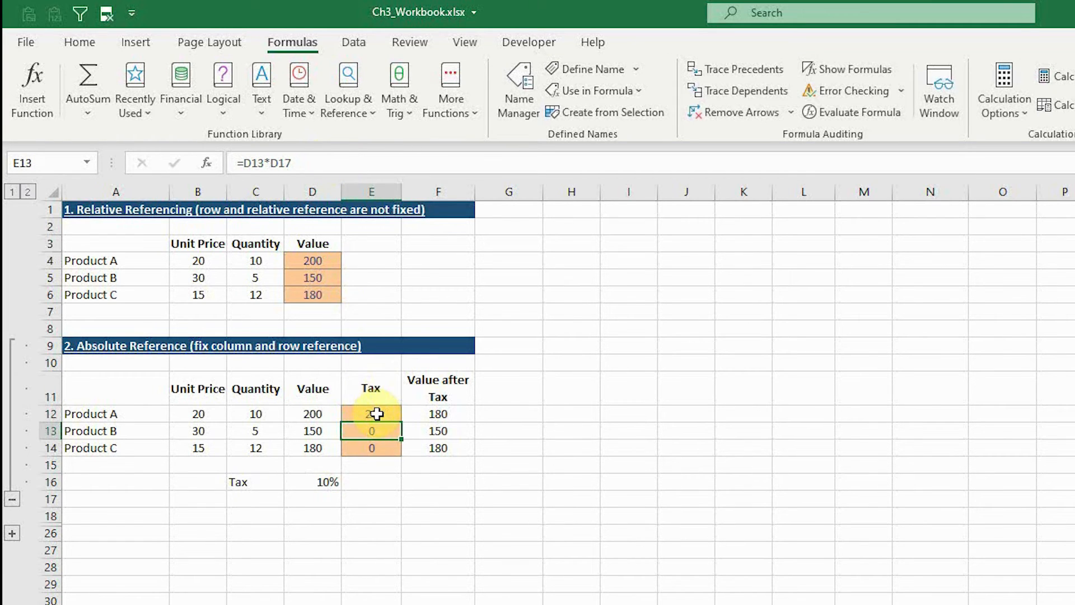
Step: Copy the tax formula with the absolute reference from E12 into E13 and E14, and check the formula in E13
{"action": "left_click", "coordinate": [372, 413]}
{"action": "key", "text": "Down"}
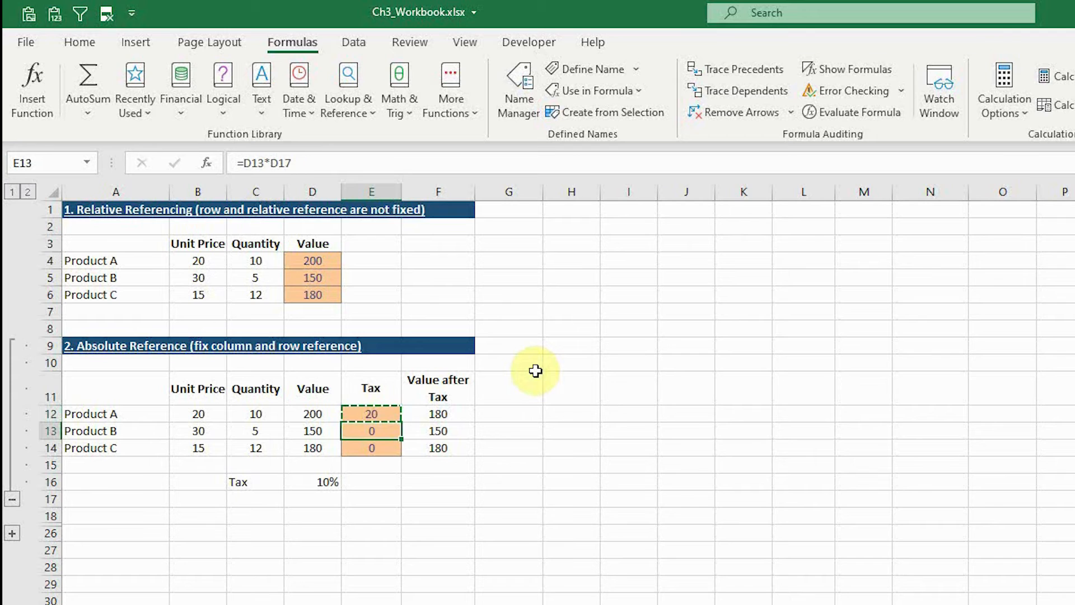
{"action": "key", "text": "ctrl+v"}
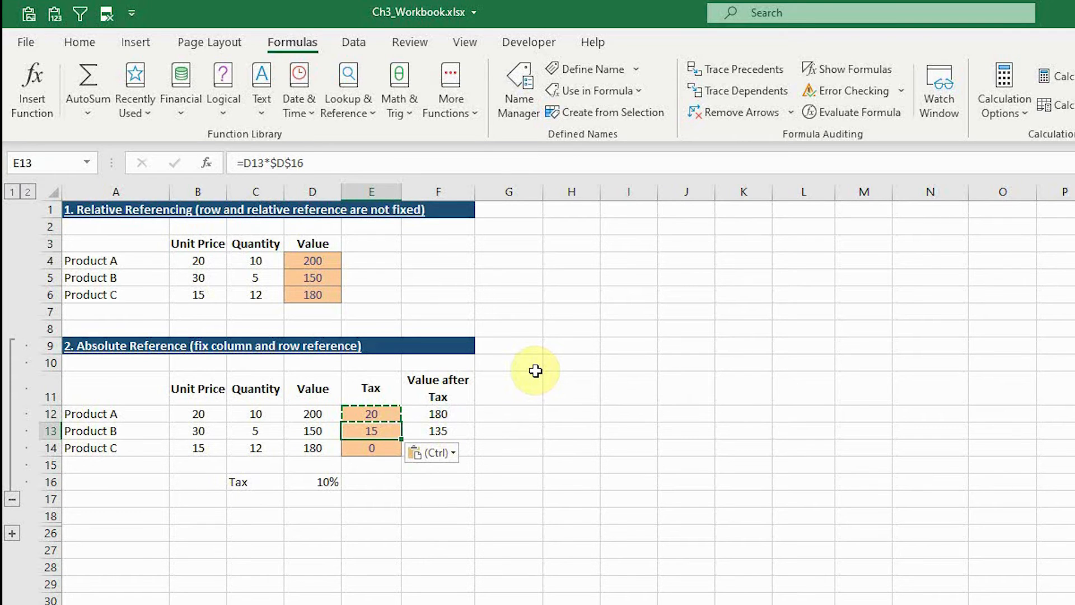
{"action": "key", "text": "Down"}
{"action": "key", "text": "ctrl+v"}
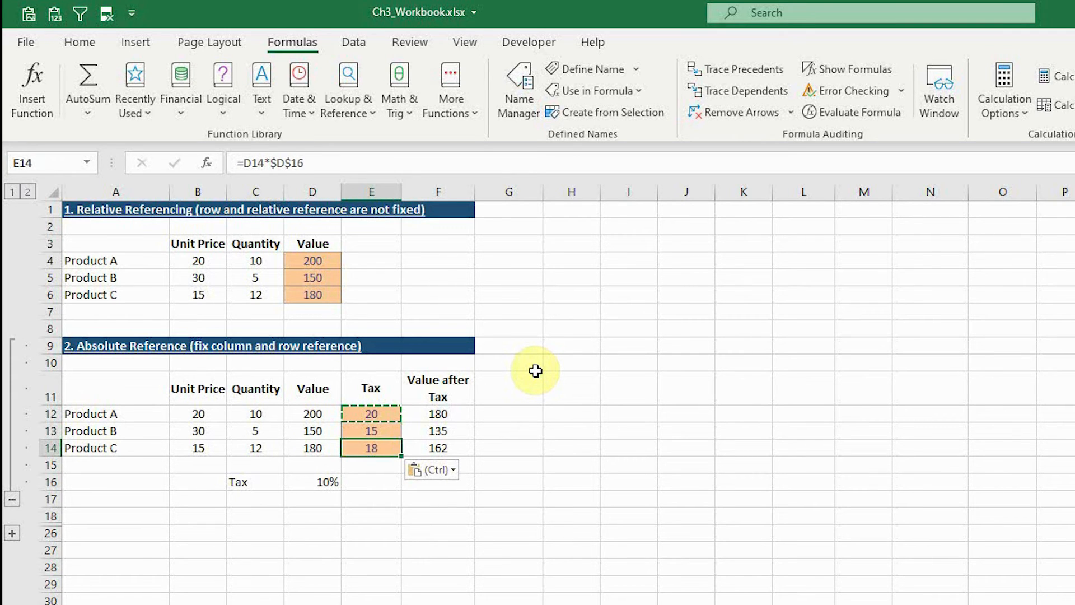
{"action": "double_click", "coordinate": [384, 431]}
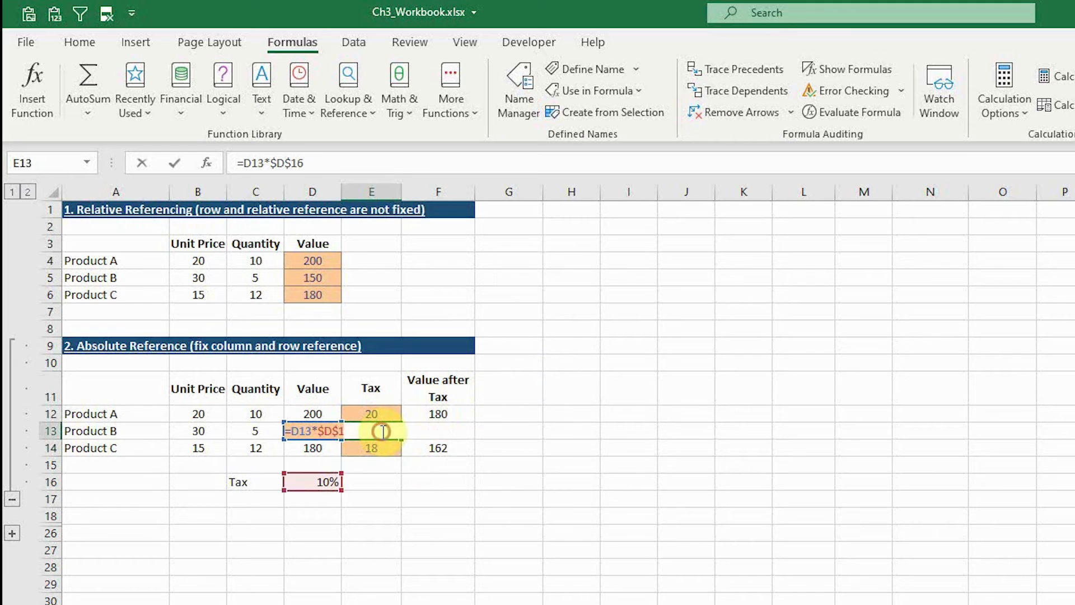
{"action": "key", "text": "Escape"}
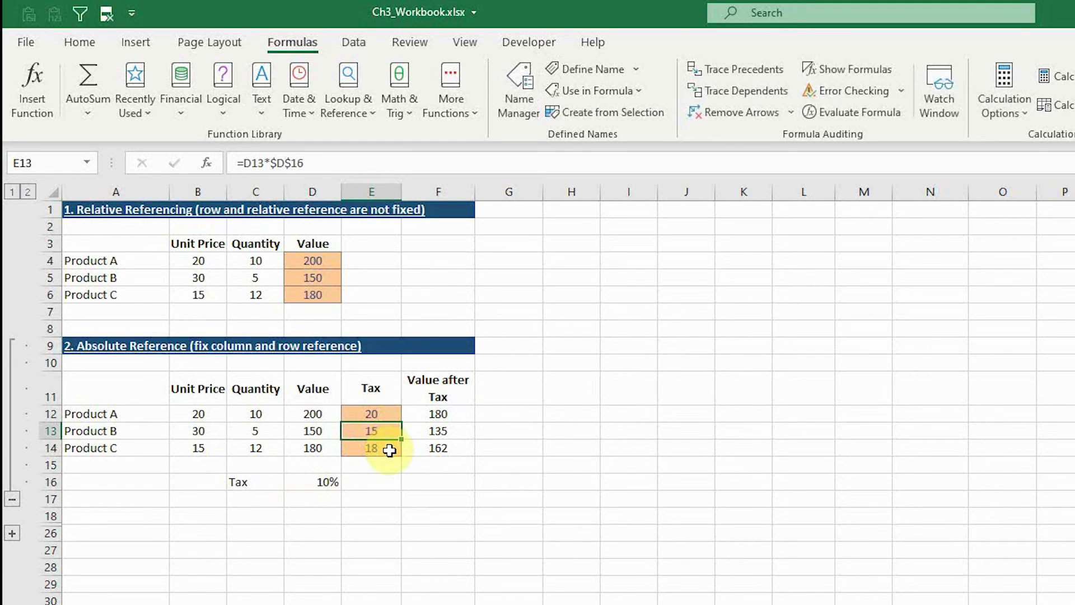
Step: Check the tax formula in E14 and expand the collapsed Mixed Reference section below it
{"action": "double_click", "coordinate": [392, 450]}
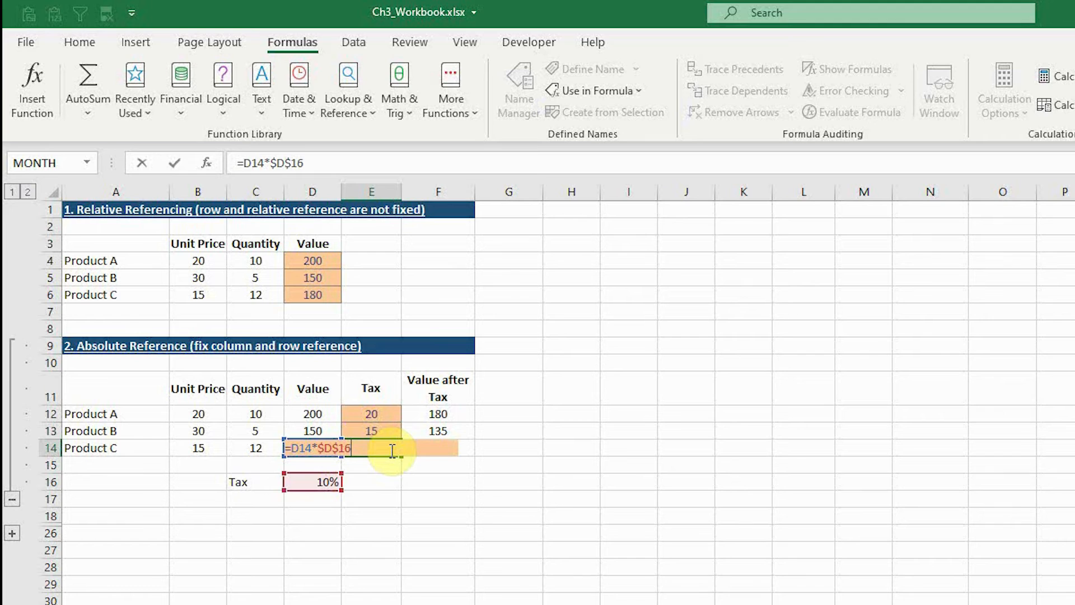
{"action": "key", "text": "Escape"}
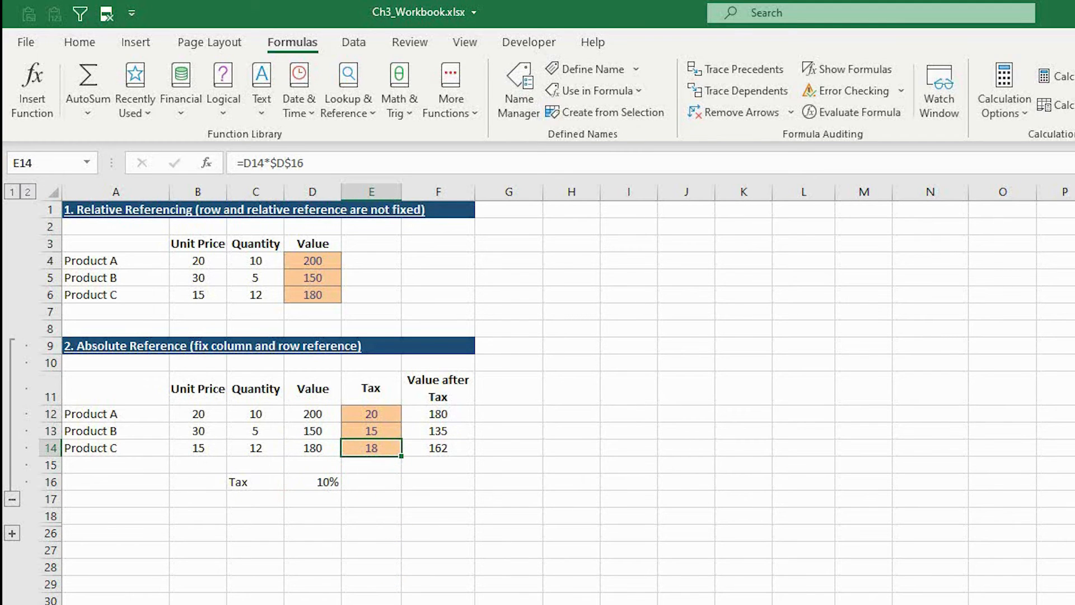
{"action": "scroll", "coordinate": [537, 392], "scroll_direction": "down", "scroll_amount": 1}
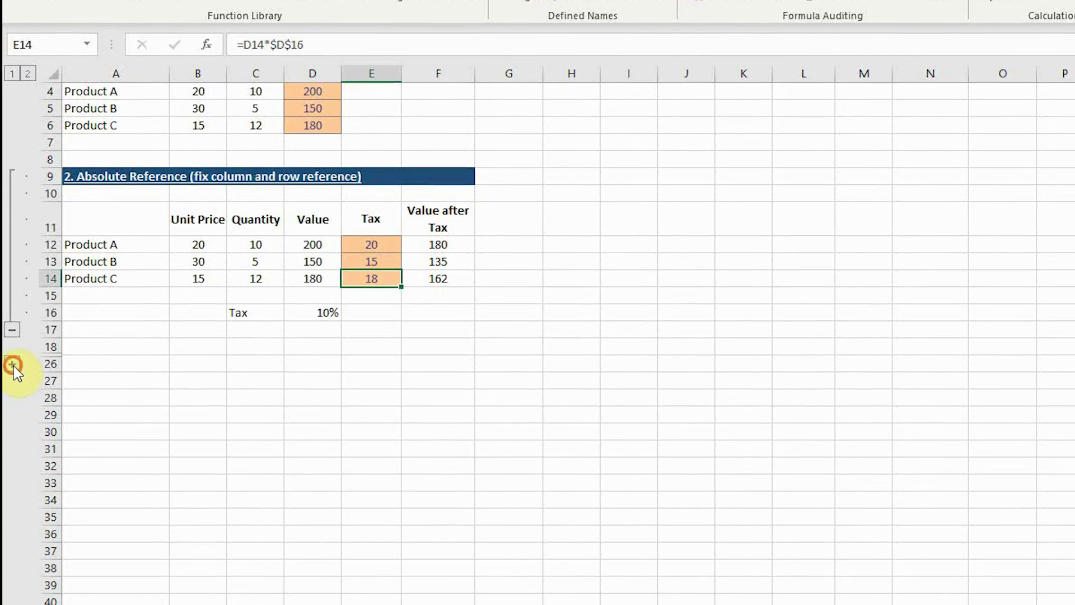
{"action": "left_click", "coordinate": [12, 482]}
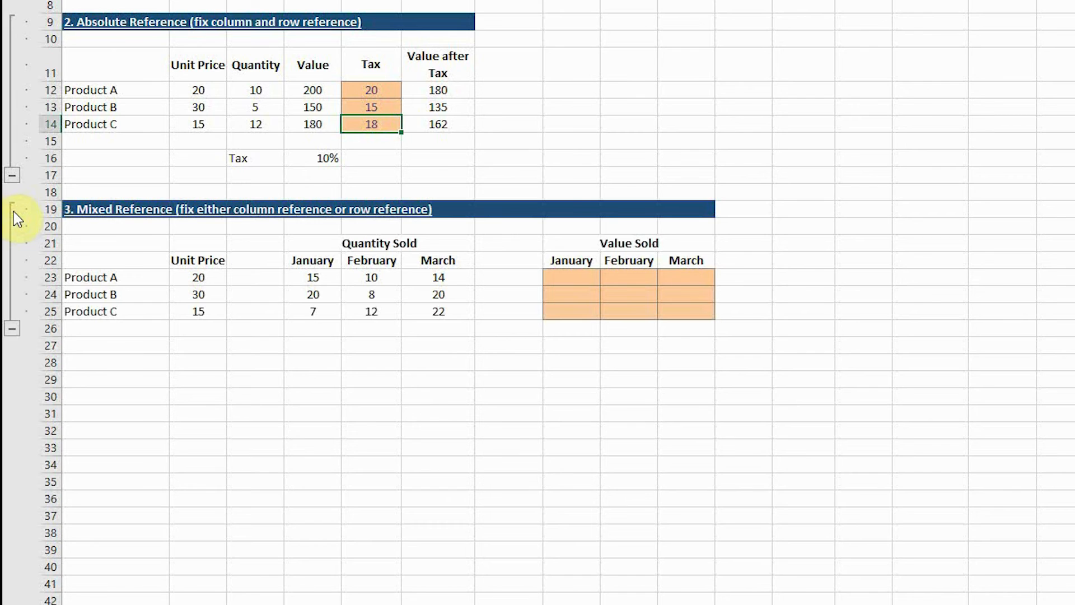
Step: Enter the formula =B23*D23 in H23 to calculate Product A's January value sold
{"action": "left_click", "coordinate": [564, 275]}
{"action": "type", "text": "="}
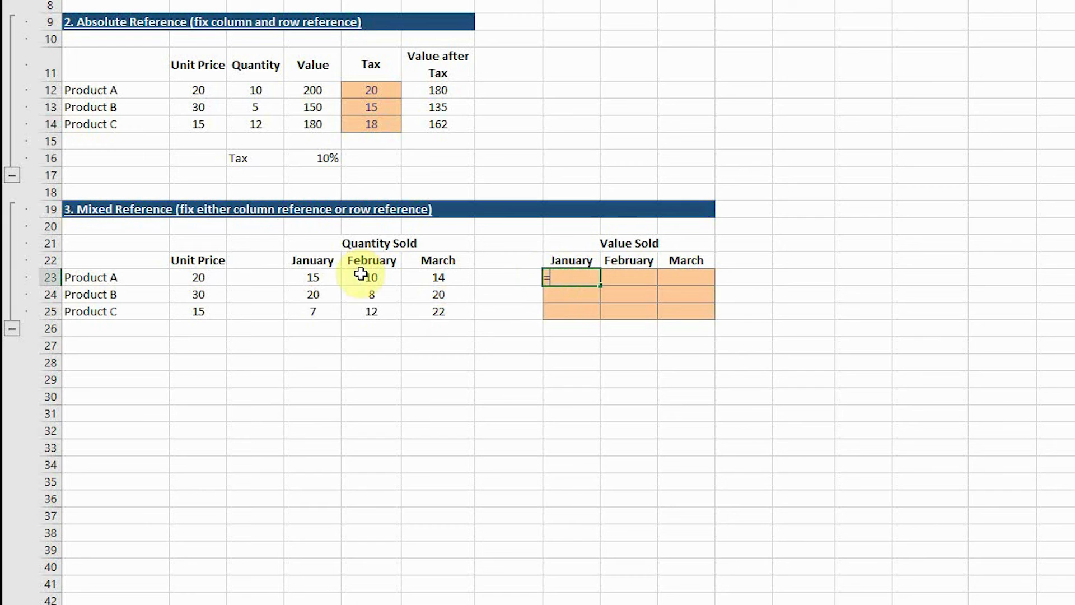
{"action": "left_click", "coordinate": [210, 276]}
{"action": "type", "text": "*"}
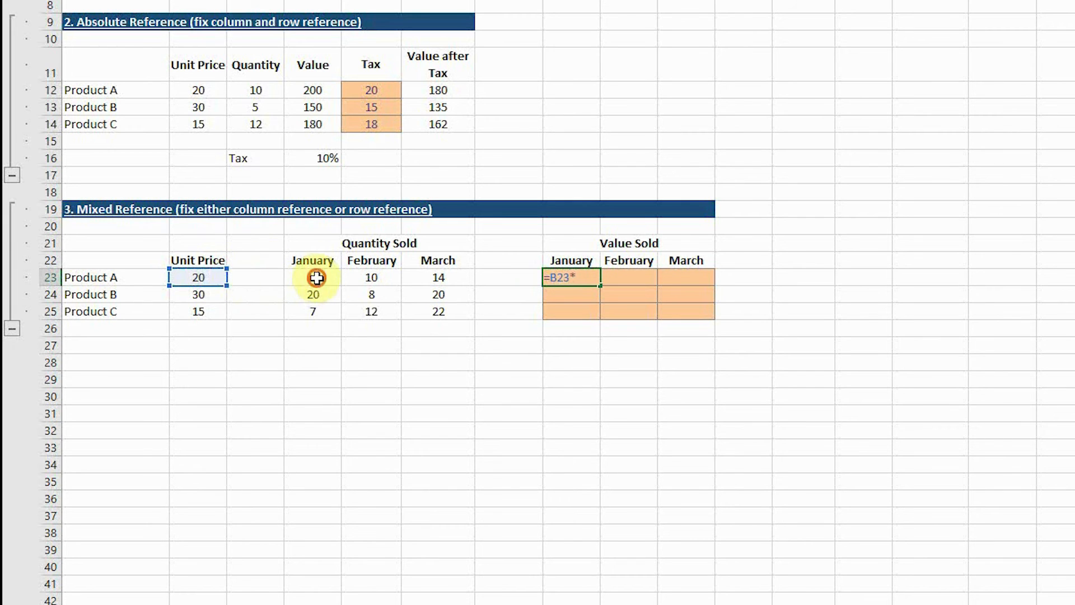
{"action": "left_click", "coordinate": [313, 277]}
{"action": "key", "text": "Return"}
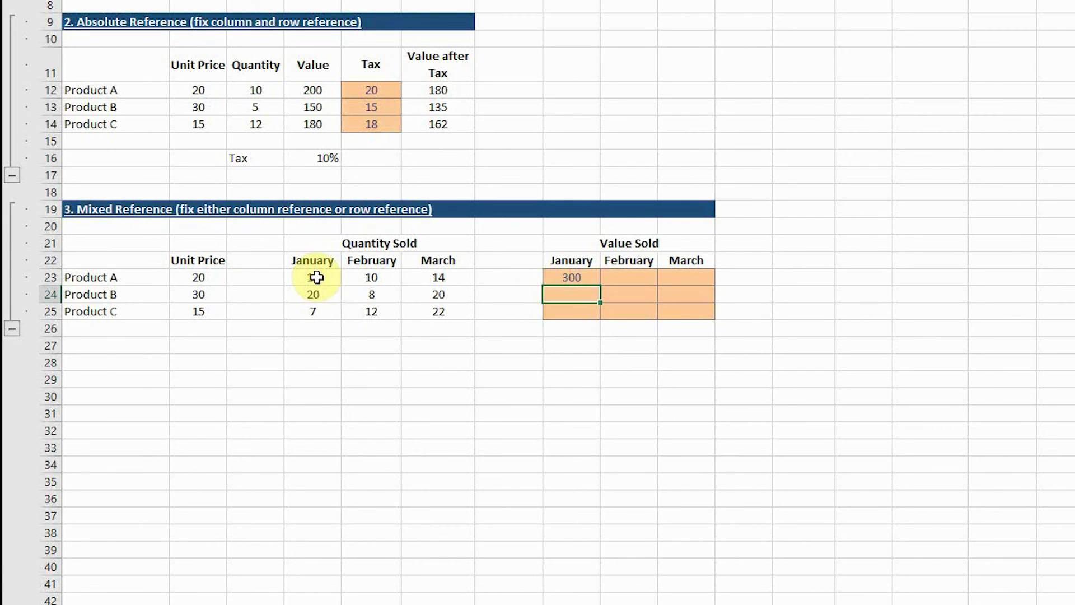
Step: Copy the relative formula from H23 into I23 for February and check which cells it refers to
{"action": "left_click", "coordinate": [574, 277]}
{"action": "key", "text": "ctrl+c"}
{"action": "left_click", "coordinate": [627, 277]}
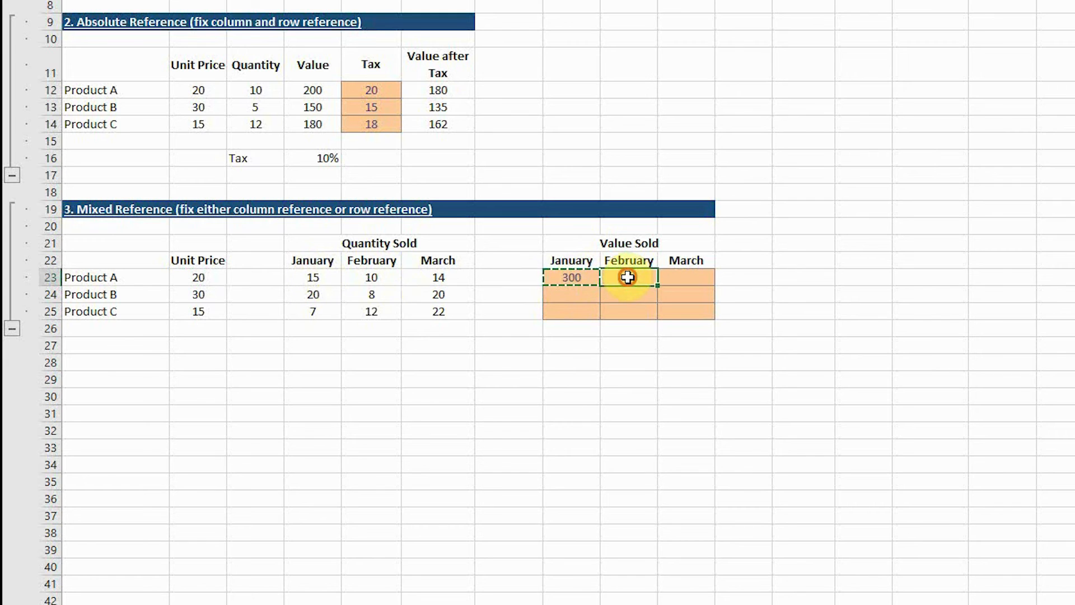
{"action": "key", "text": "ctrl+v"}
{"action": "double_click", "coordinate": [648, 278]}
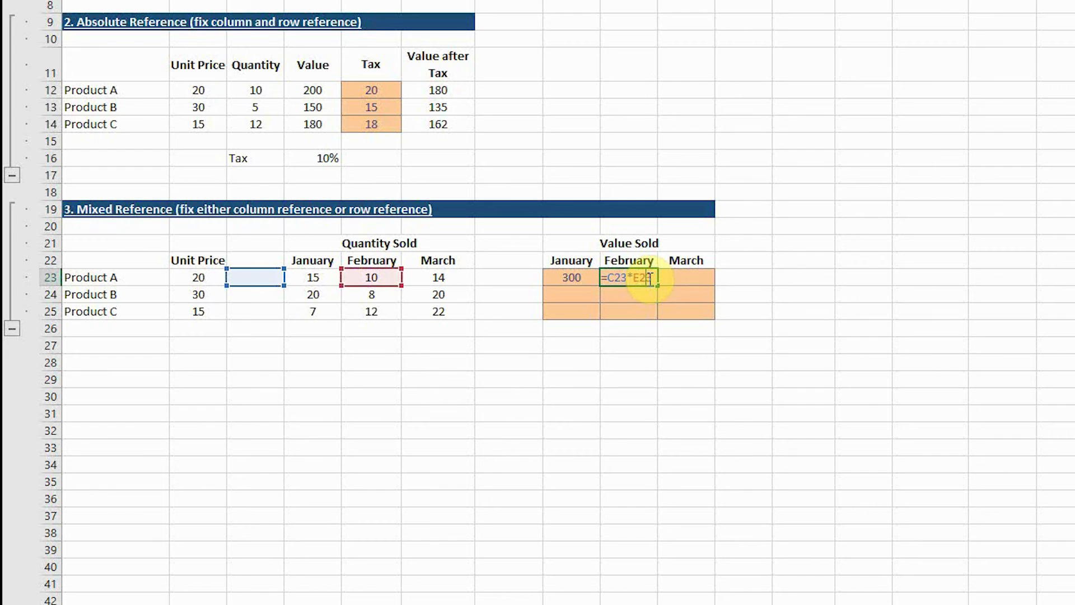
{"action": "key", "text": "Return"}
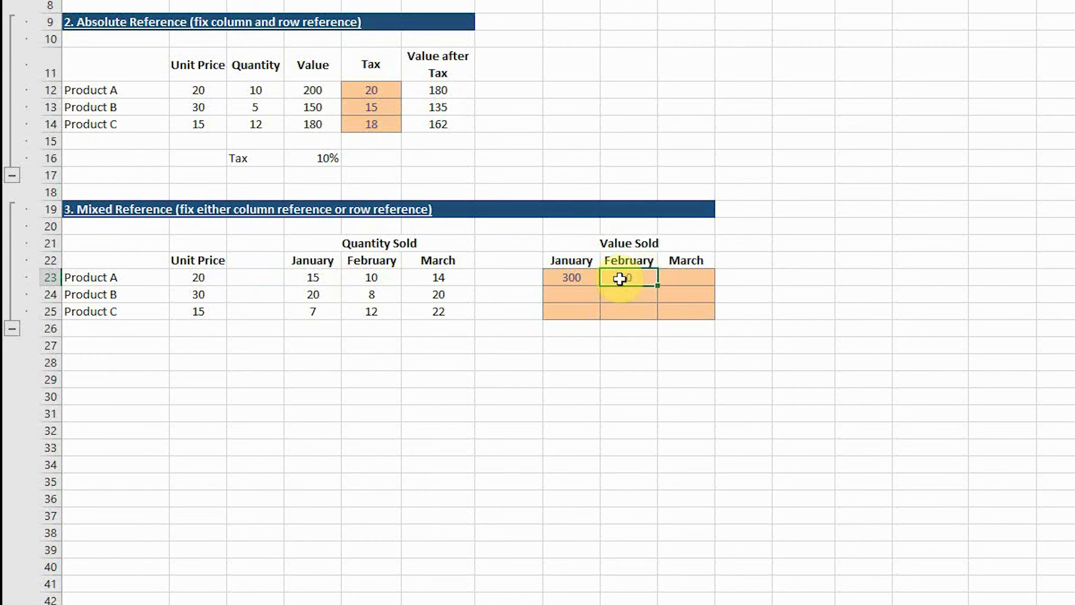
Step: Make the unit price reference in H23 absolute, giving =$B$23*D23
{"action": "left_click", "coordinate": [554, 275]}
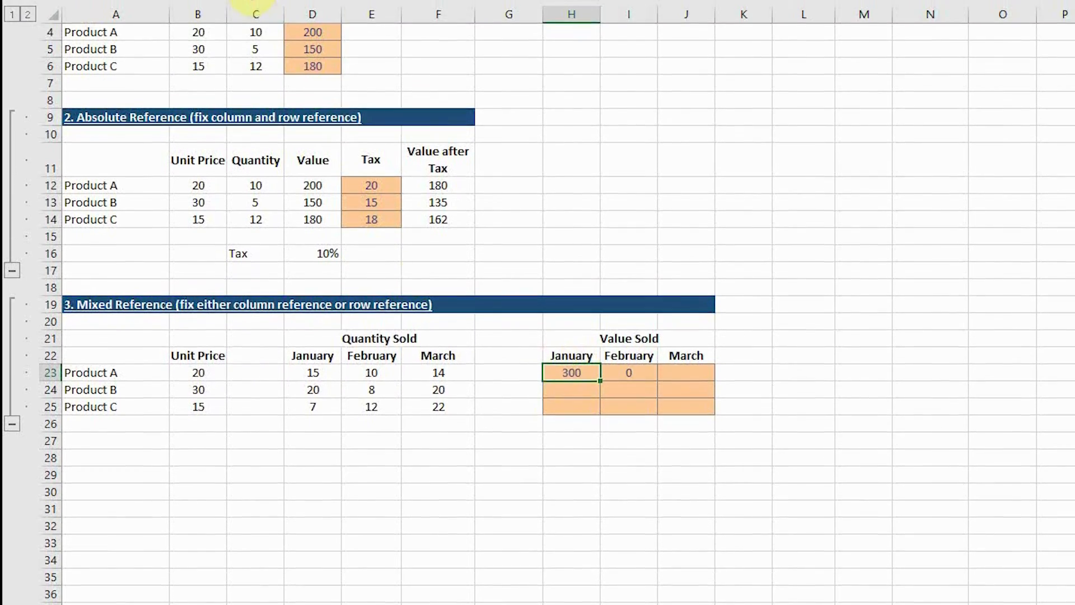
{"action": "left_click", "coordinate": [250, 60]}
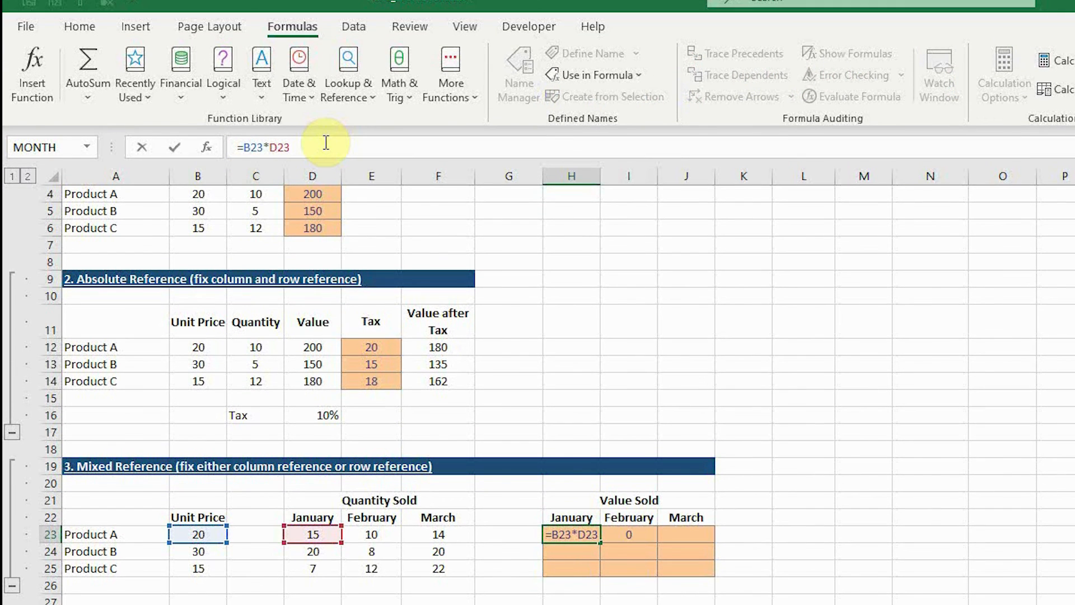
{"action": "key", "text": "F4"}
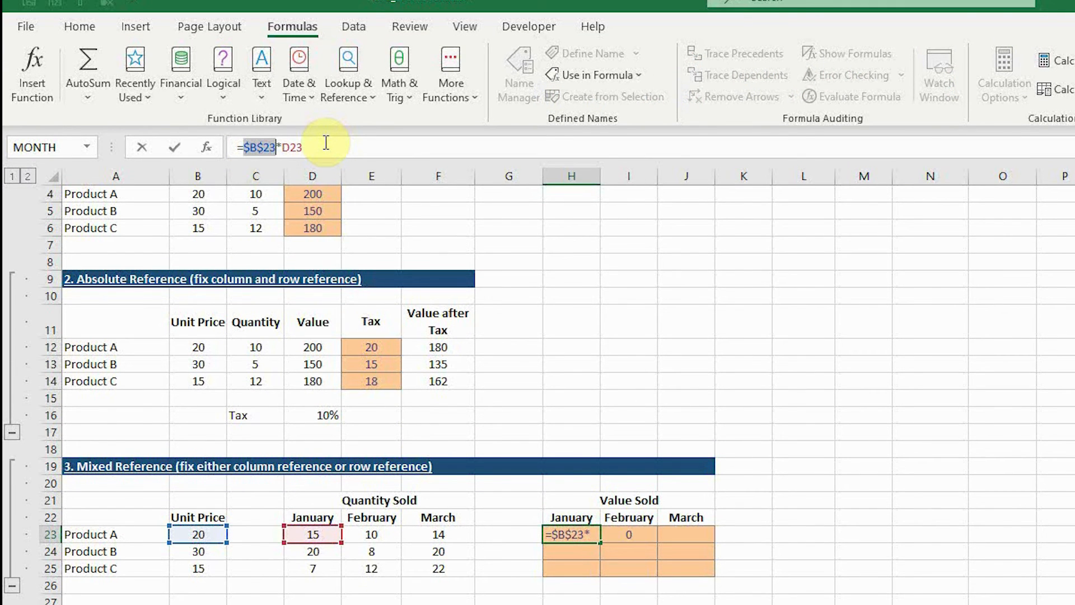
{"action": "key", "text": "Return"}
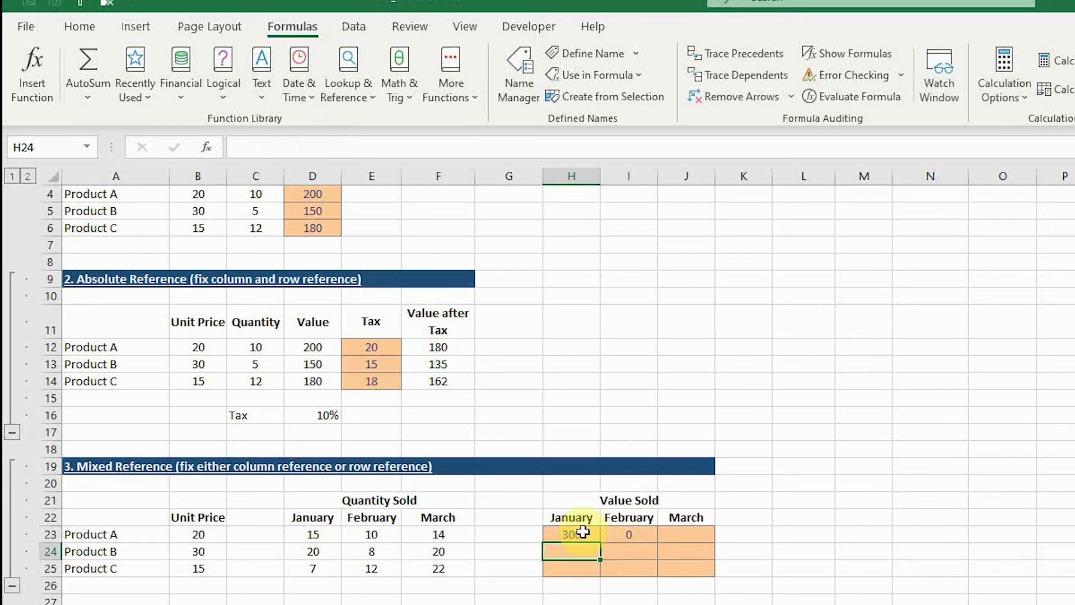
Step: Copy the formula with the absolute unit price from H23 into I23 and check its references
{"action": "left_click", "coordinate": [583, 532]}
{"action": "key", "text": "ctrl+c"}
{"action": "left_click", "coordinate": [635, 534]}
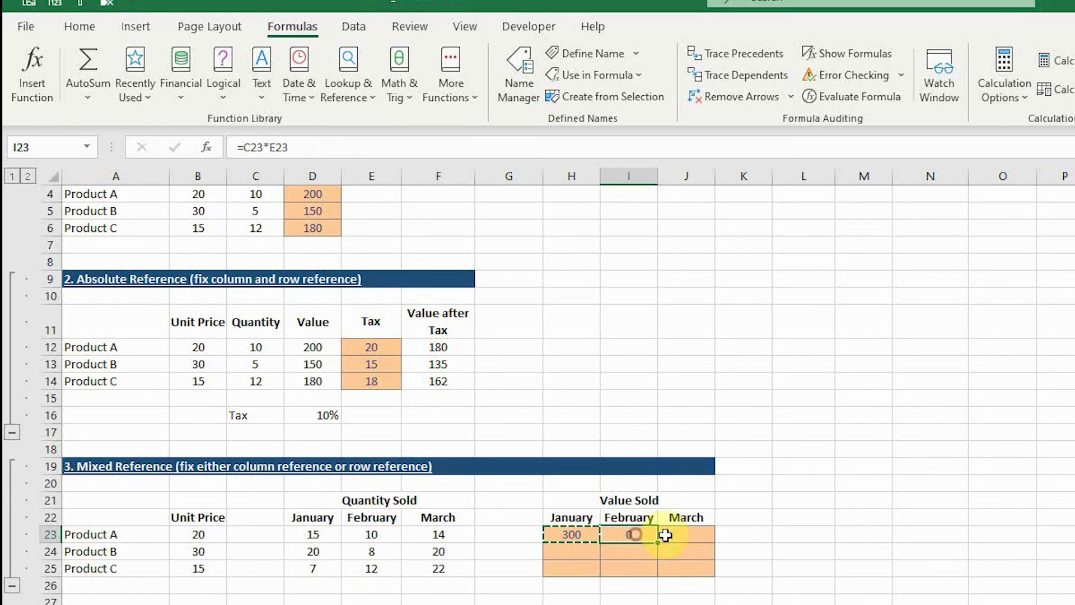
{"action": "key", "text": "ctrl+v"}
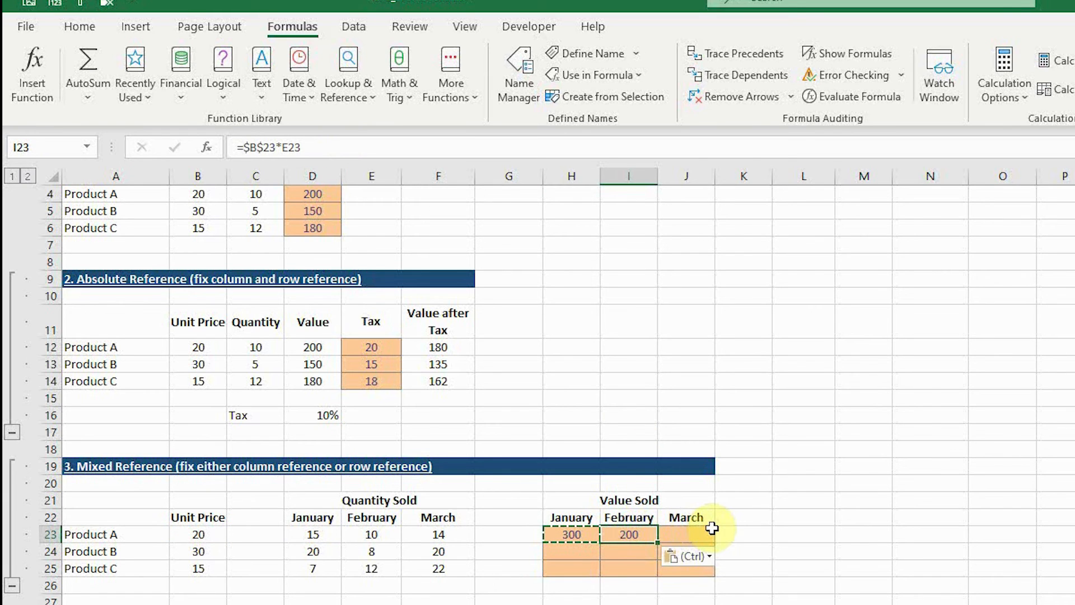
{"action": "double_click", "coordinate": [638, 534]}
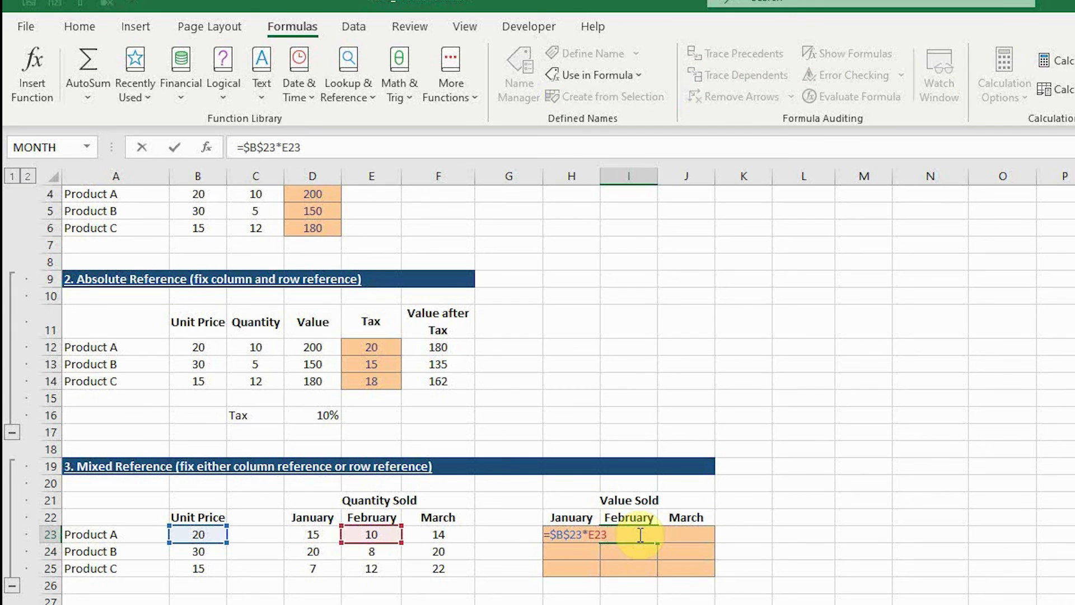
{"action": "key", "text": "Escape"}
Step: Copy the formula from H23 down into H24 for Product B and check which unit price it uses
{"action": "left_click", "coordinate": [591, 537]}
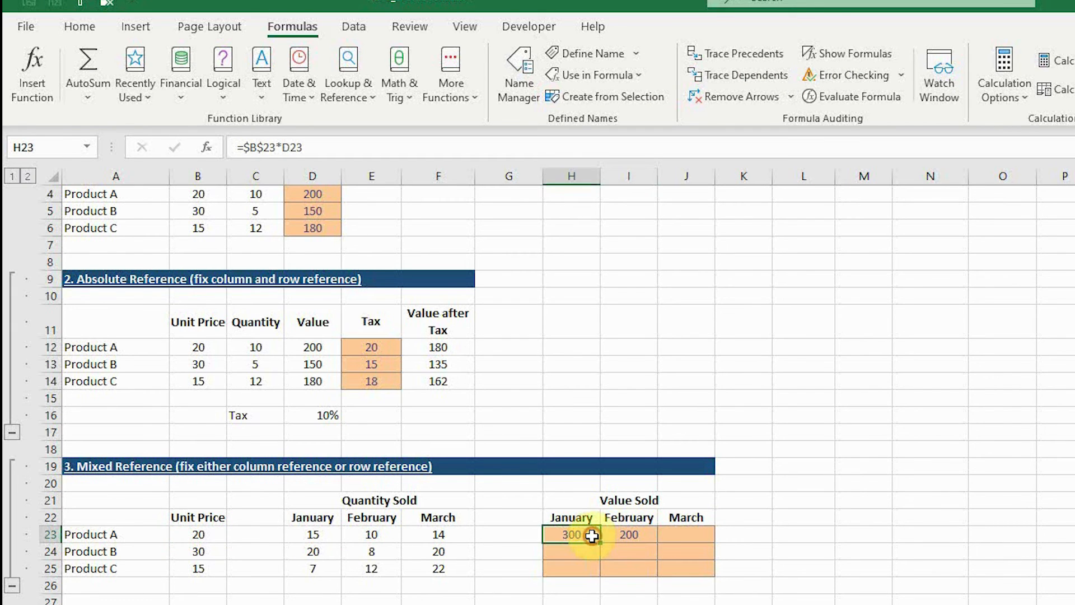
{"action": "key", "text": "ctrl+c"}
{"action": "left_click", "coordinate": [582, 551]}
{"action": "key", "text": "ctrl+v"}
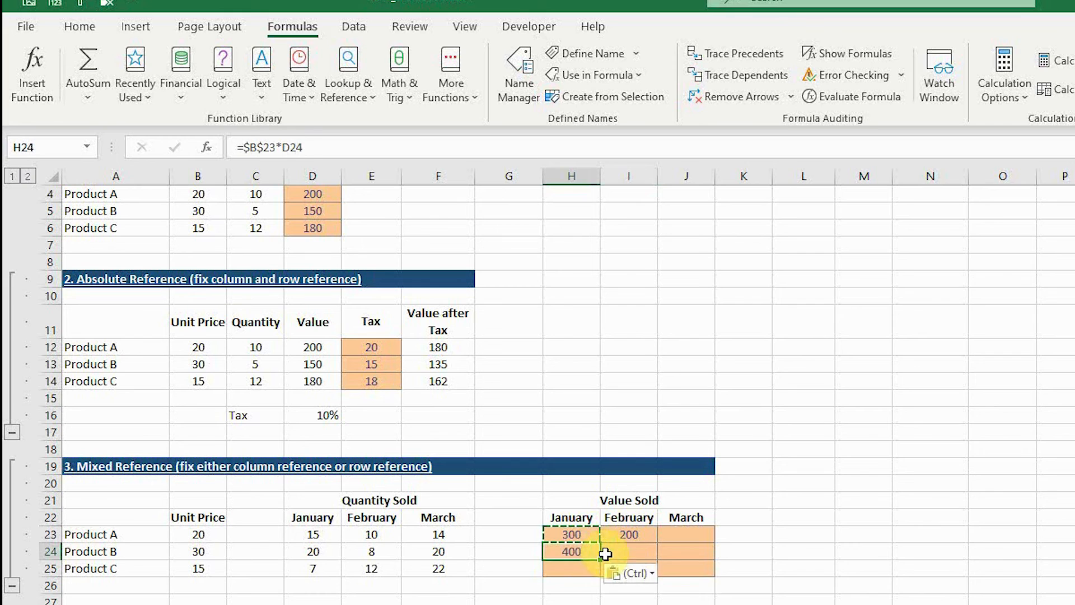
{"action": "double_click", "coordinate": [582, 552]}
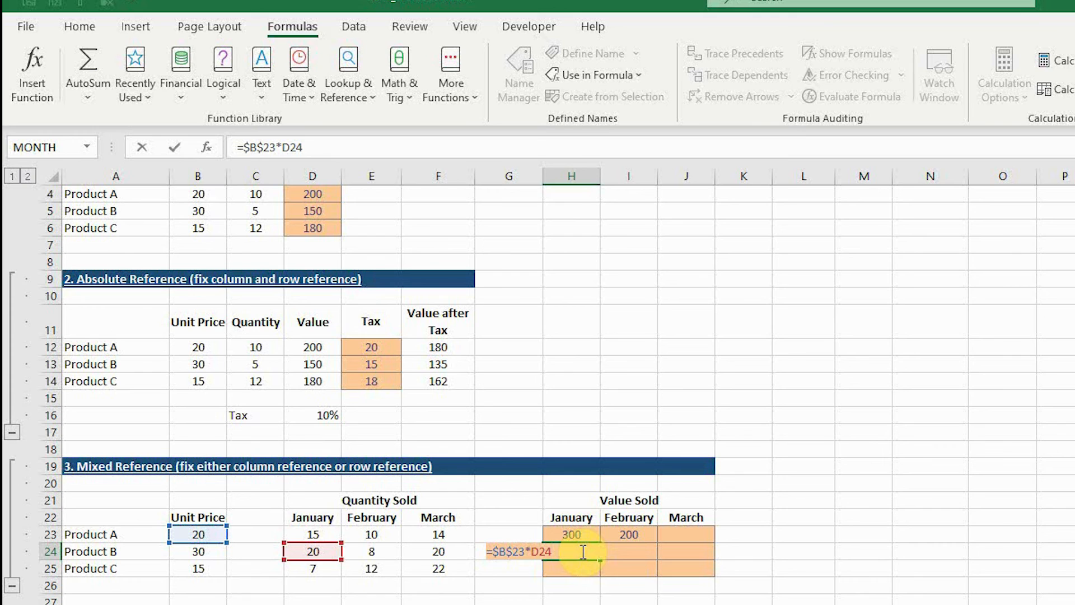
{"action": "key", "text": "Escape"}
Step: Change the unit price reference in H23 to a mixed reference with only the column fixed, giving =$B23*D23
{"action": "left_click", "coordinate": [571, 535]}
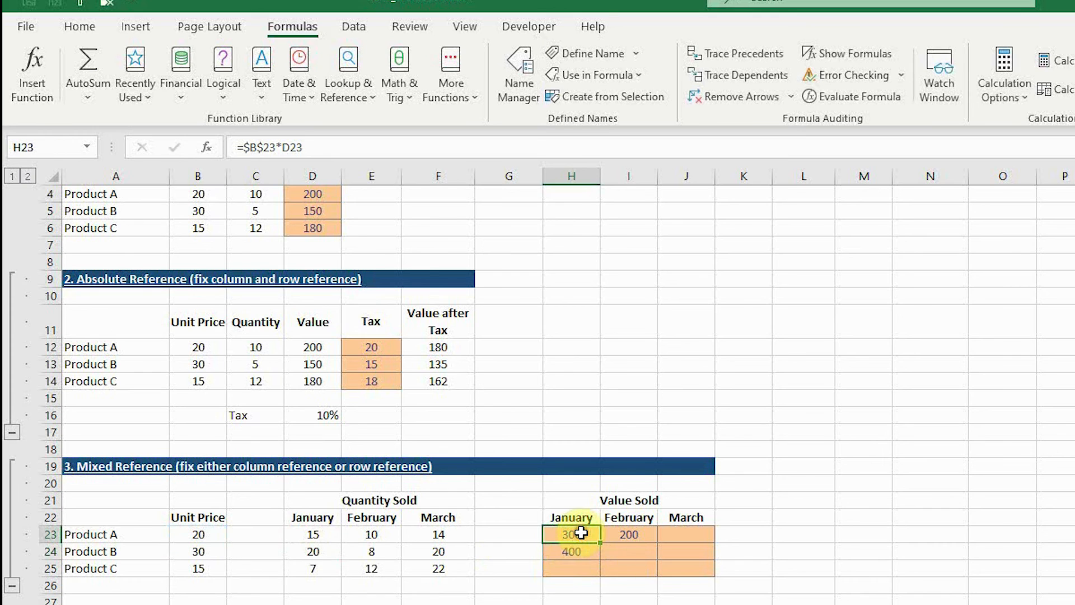
{"action": "left_click", "coordinate": [274, 150]}
{"action": "key", "text": "Left"}
{"action": "key", "text": "Left"}
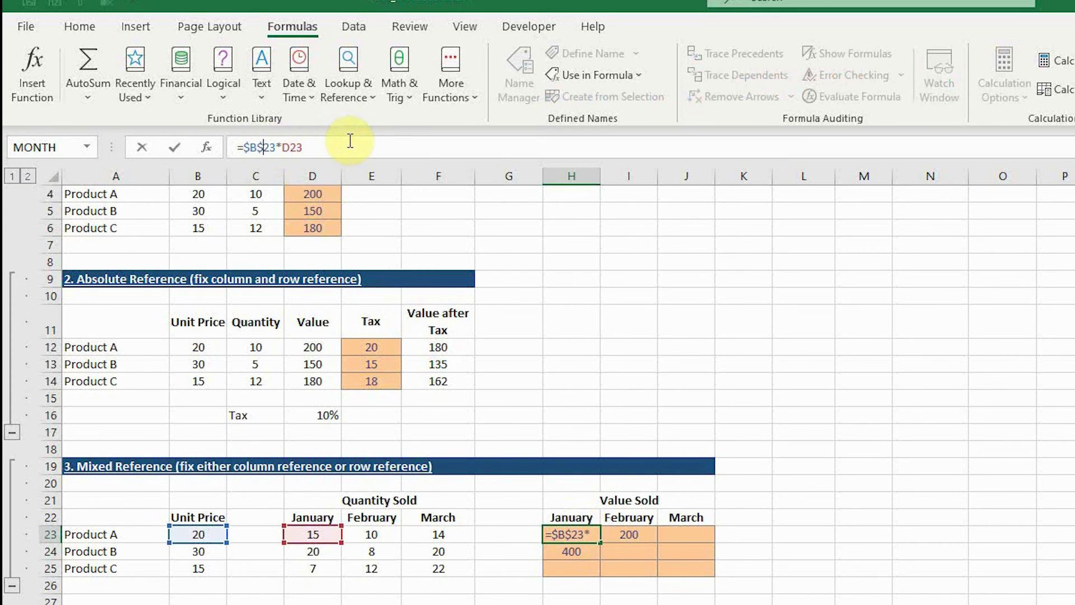
{"action": "key", "text": "F4"}
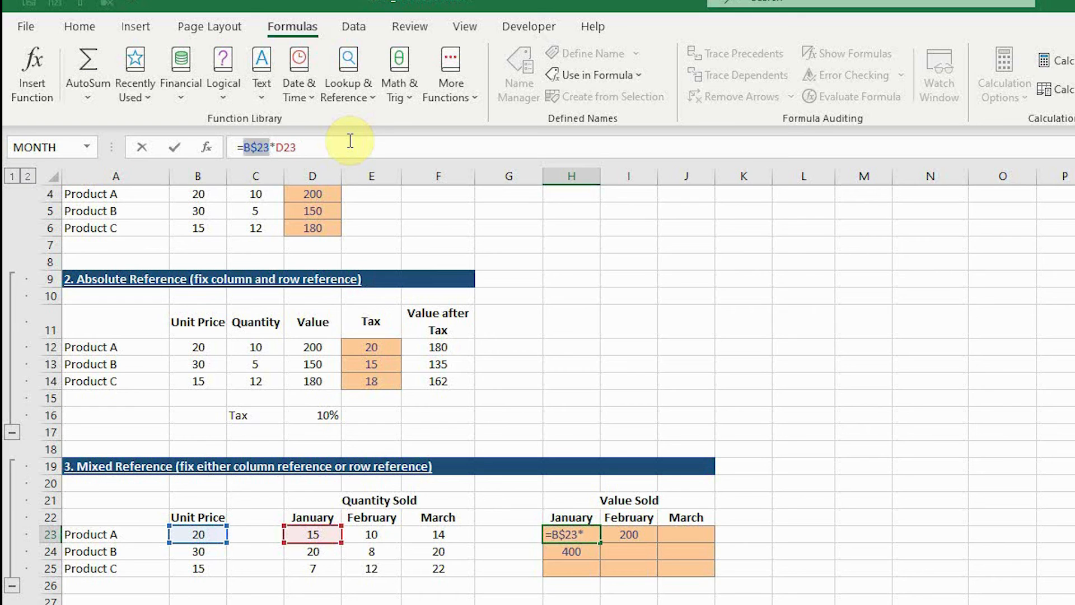
{"action": "key", "text": "F4"}
{"action": "key", "text": "Return"}
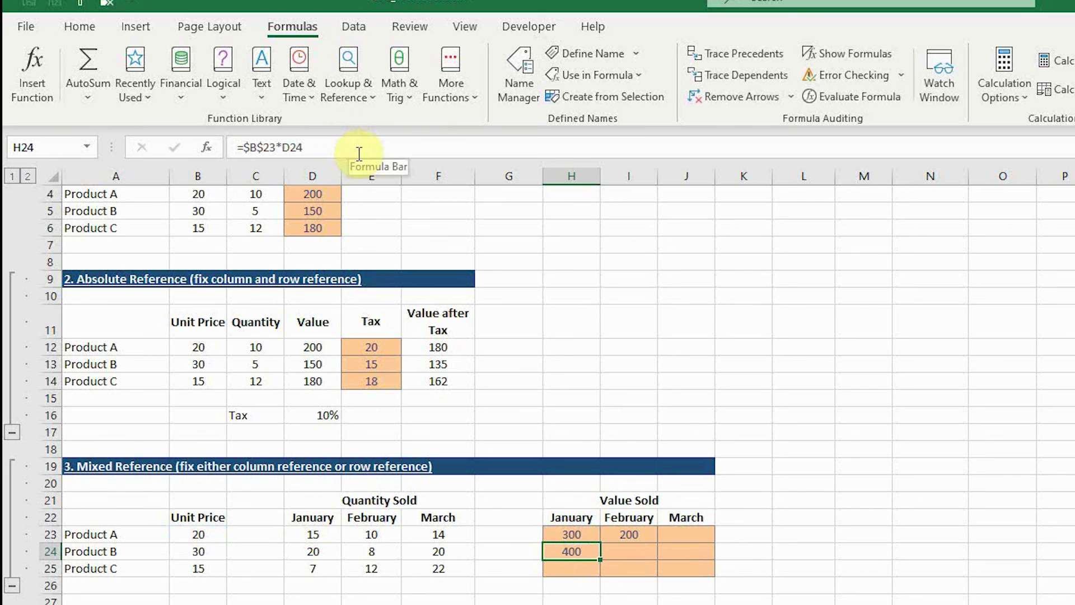
Step: Copy the mixed-reference formula from H23 into the whole Value Sold range H23:J25
{"action": "left_click", "coordinate": [571, 532]}
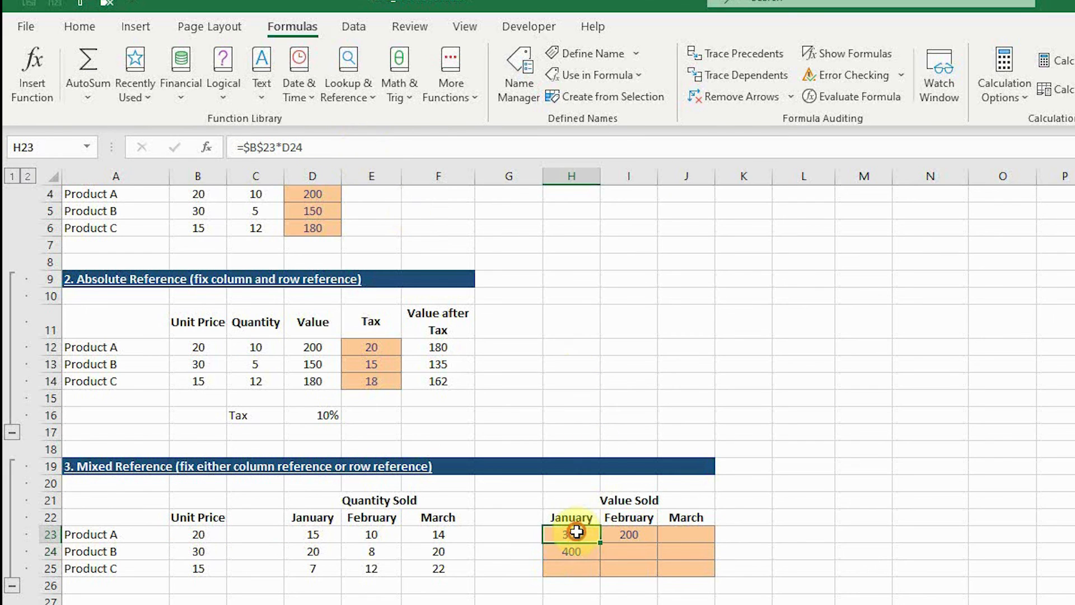
{"action": "key", "text": "ctrl+c"}
{"action": "left_click", "coordinate": [627, 535]}
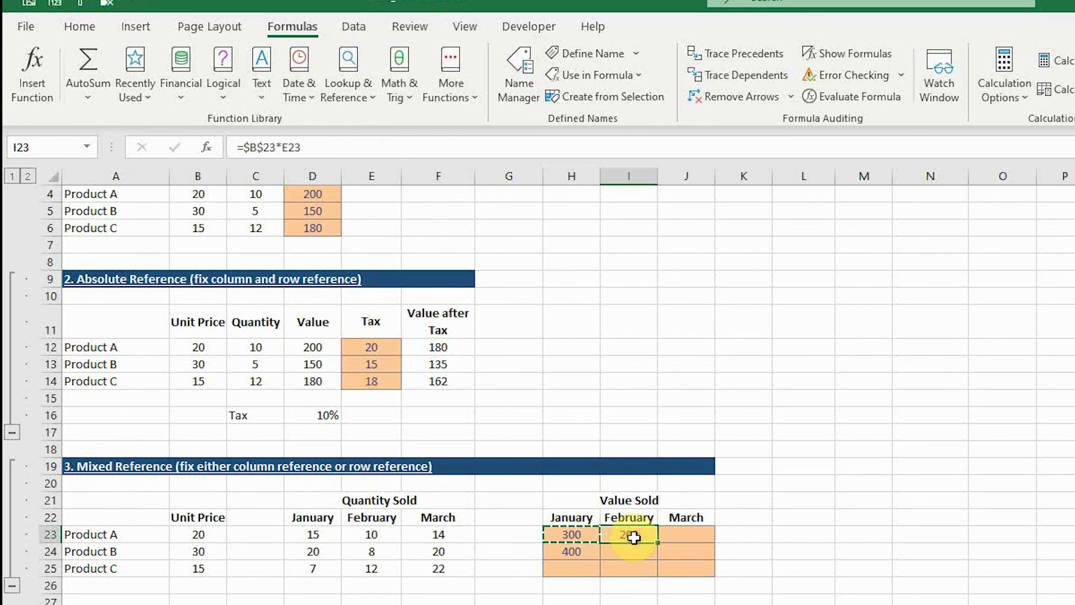
{"action": "left_click_drag", "start_coordinate": [566, 543], "coordinate": [689, 572]}
{"action": "key", "text": "ctrl+v"}
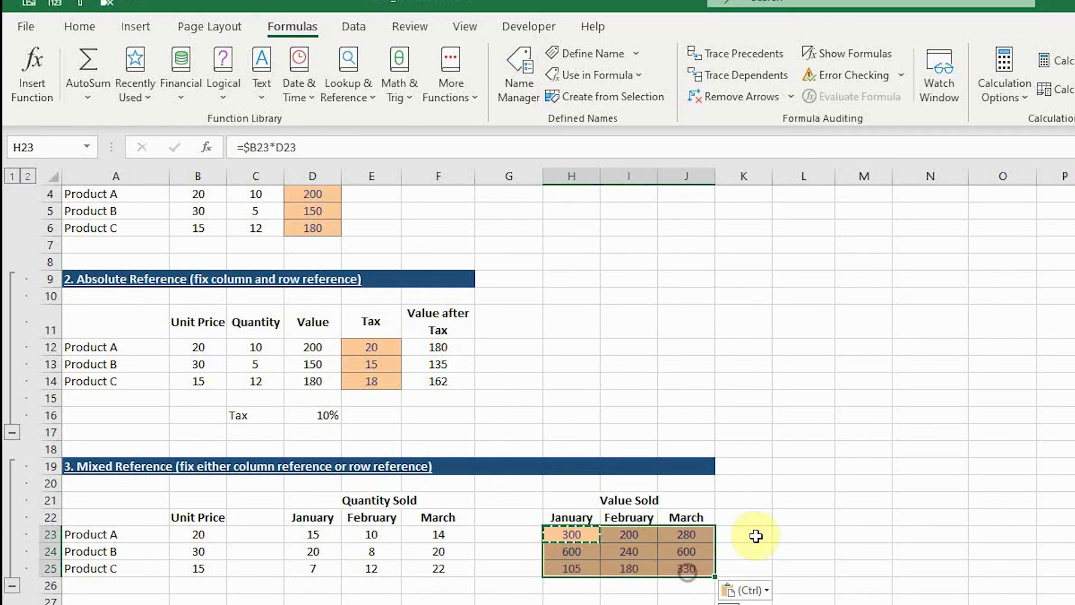
{"action": "left_click", "coordinate": [765, 536]}
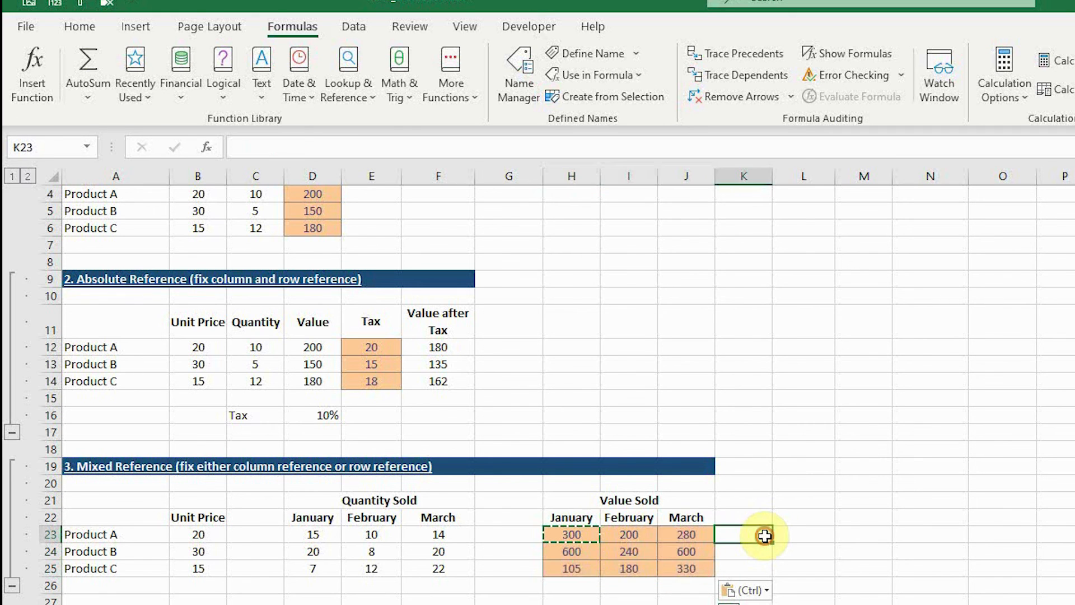
Step: Examine which cells the copied formulas in I23, J23 and H24 refer to
{"action": "double_click", "coordinate": [629, 535]}
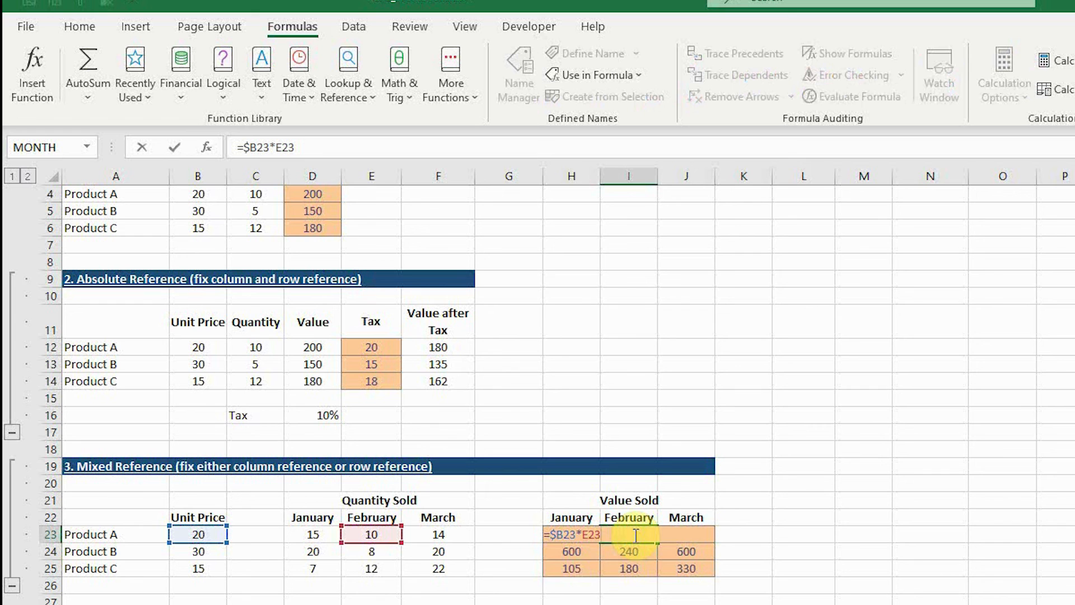
{"action": "left_click", "coordinate": [691, 534]}
{"action": "double_click", "coordinate": [692, 534]}
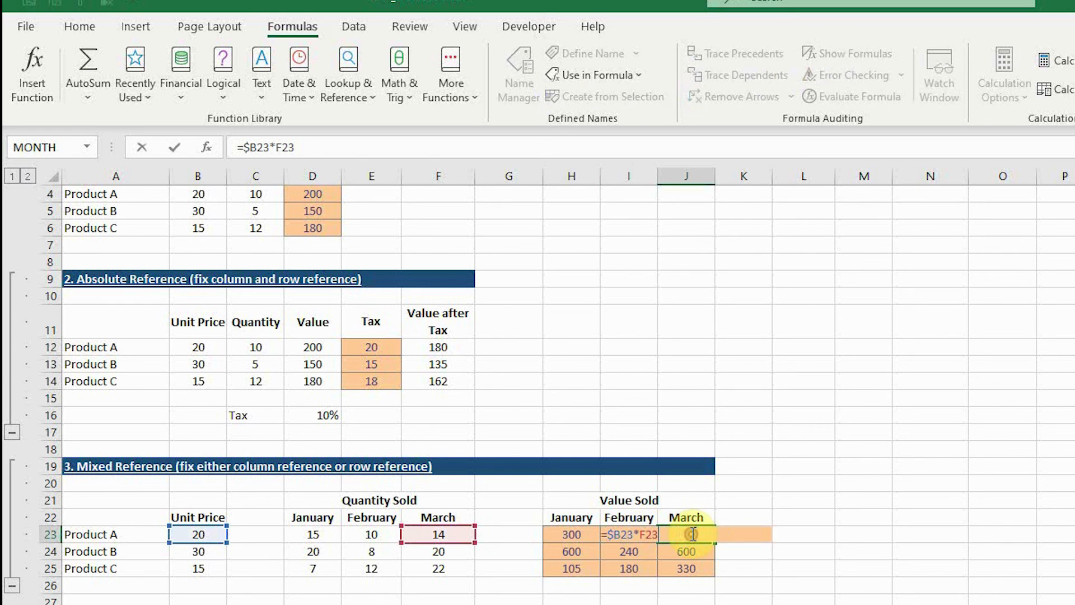
{"action": "key", "text": "Escape"}
{"action": "double_click", "coordinate": [588, 550]}
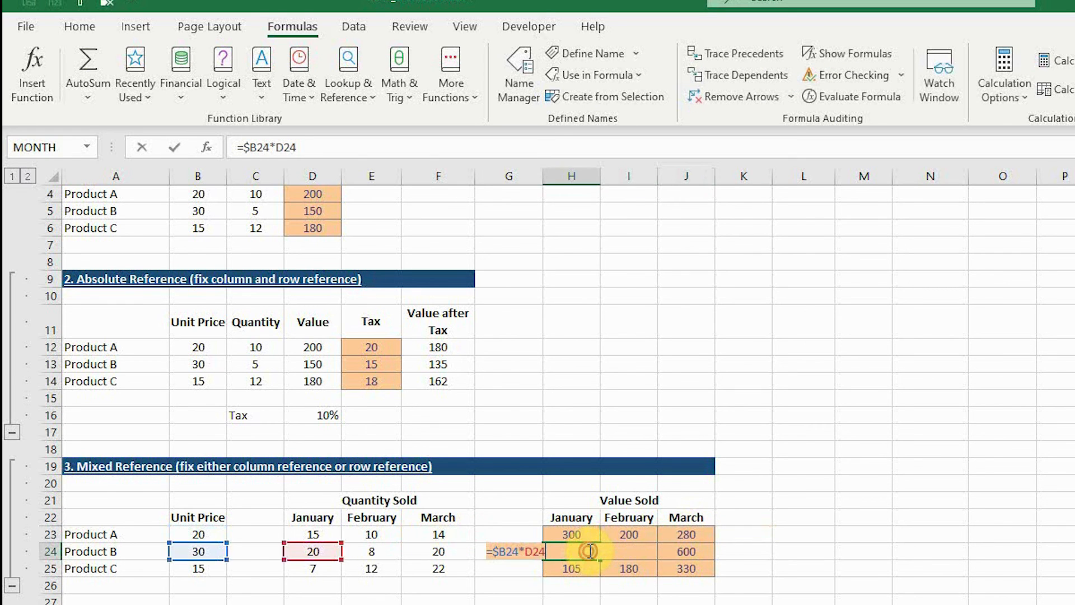
{"action": "key", "text": "Escape"}
Step: Examine the references in Product C's formulas for January, February and March in H25, I25 and J25
{"action": "left_click", "coordinate": [592, 568]}
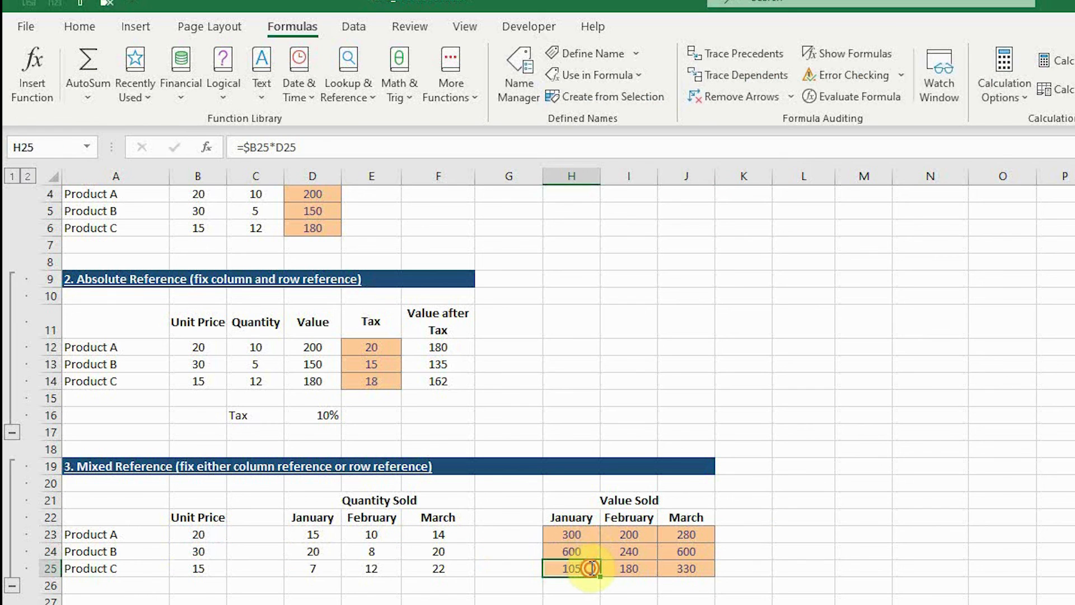
{"action": "double_click", "coordinate": [592, 568]}
{"action": "key", "text": "Escape"}
{"action": "left_click", "coordinate": [627, 568]}
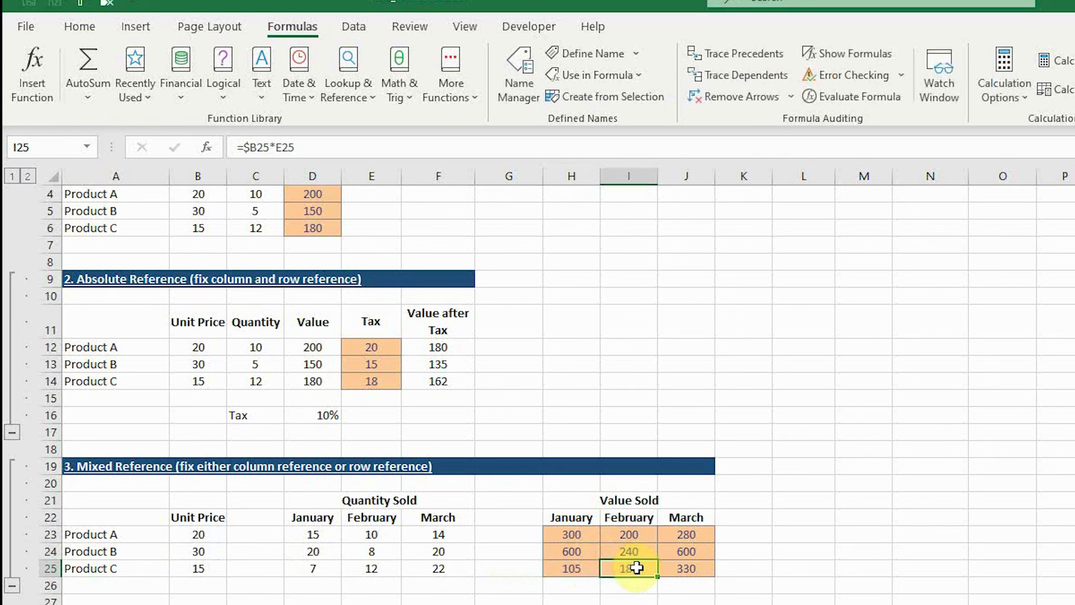
{"action": "double_click", "coordinate": [635, 568]}
{"action": "key", "text": "Escape"}
{"action": "double_click", "coordinate": [684, 568]}
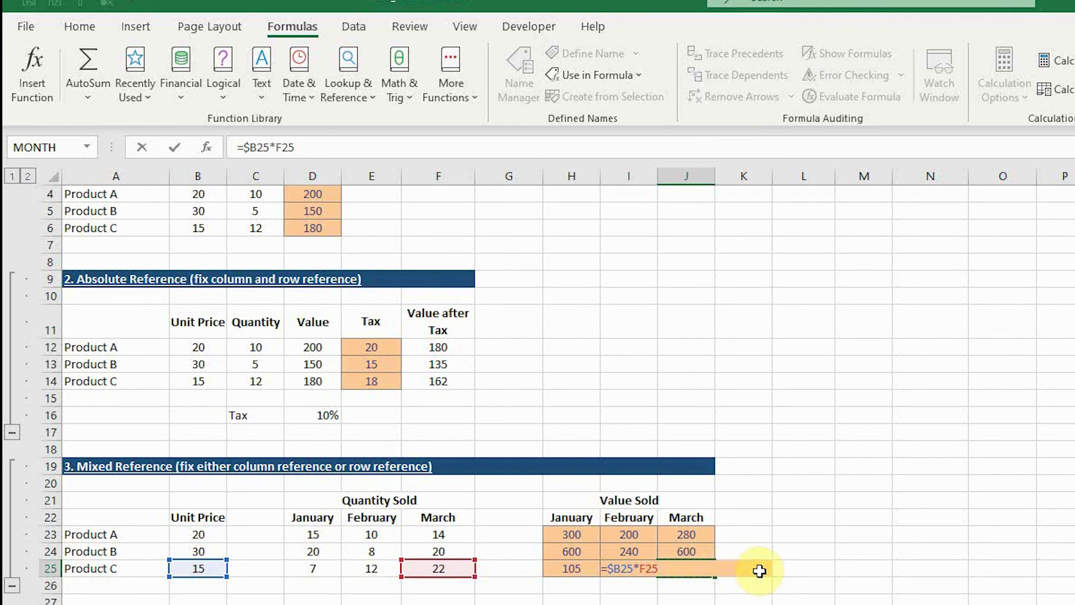
{"action": "key", "text": "Escape"}
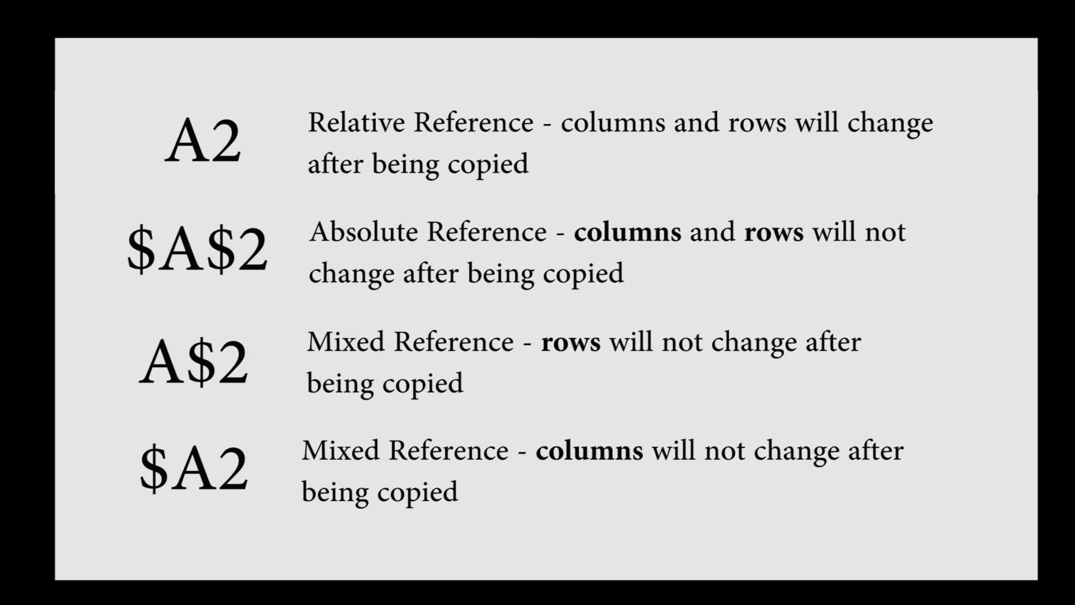